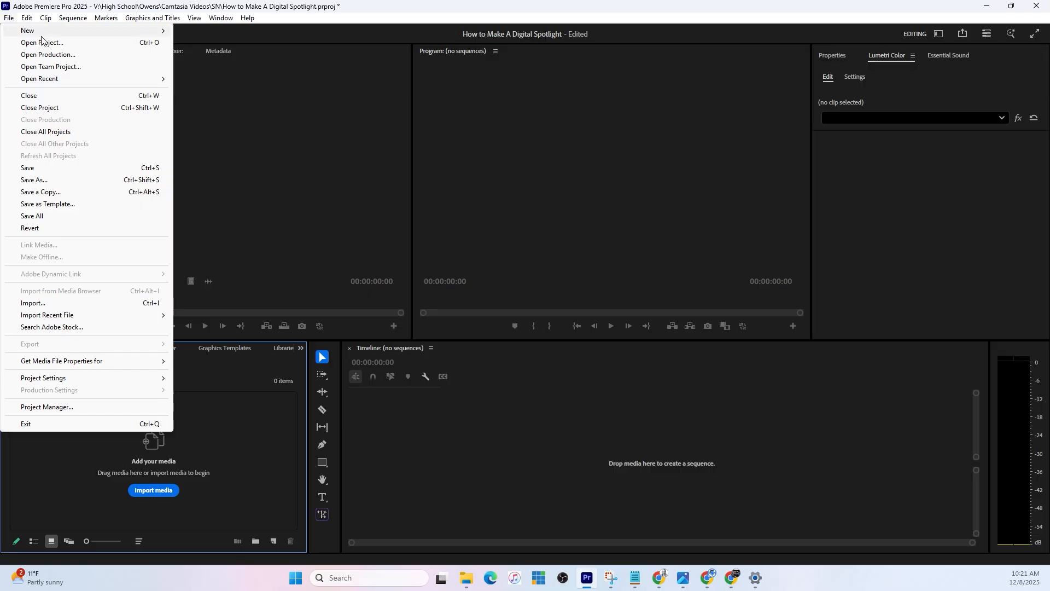
mouse_move(24, 33)
left_click(210, 31)
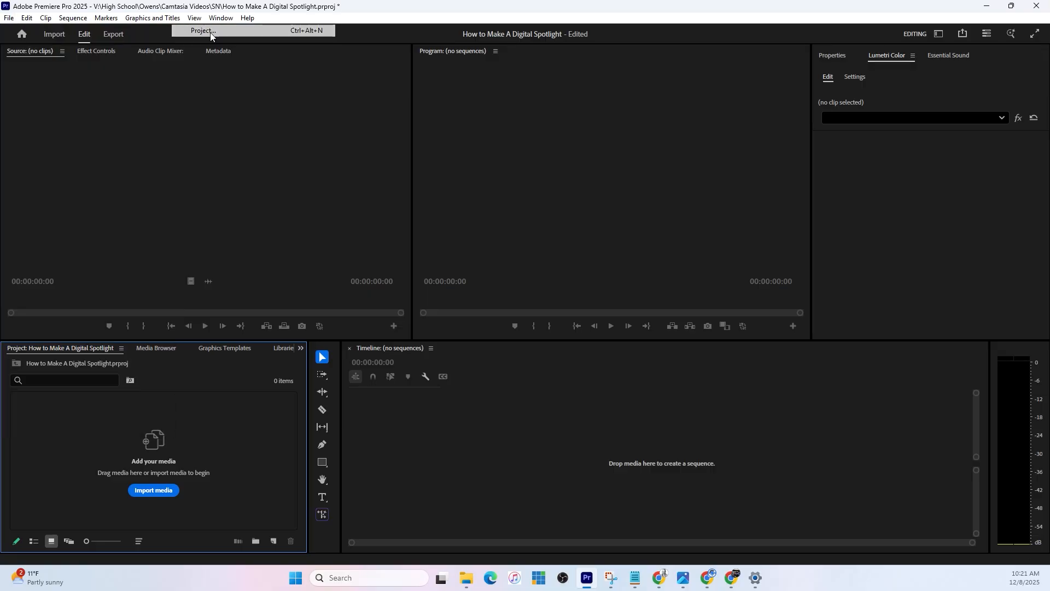
left_click(466, 283)
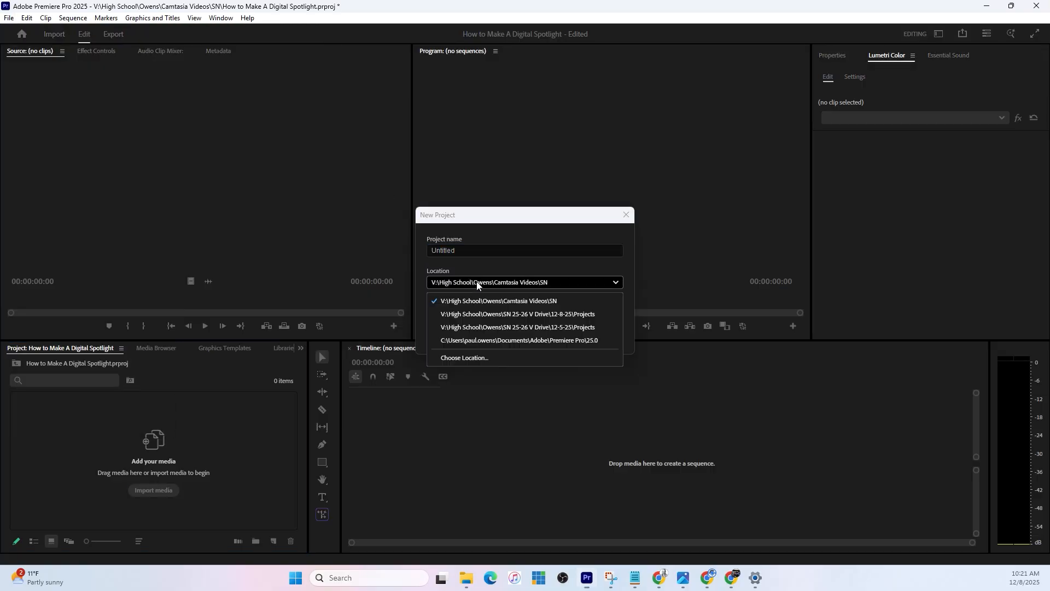
left_click(470, 357)
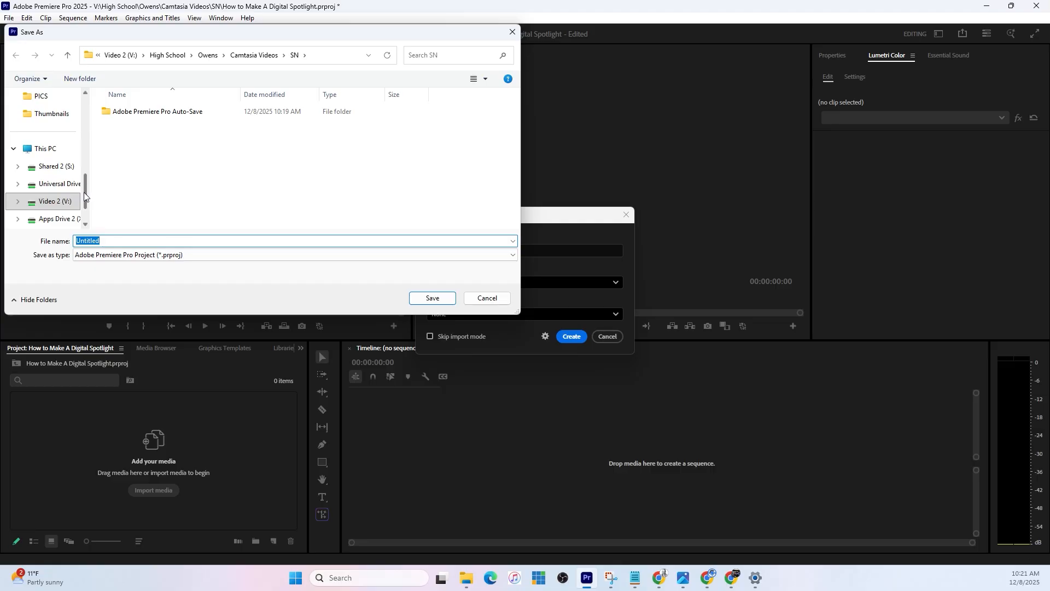
scroll(85, 194, "up", 5)
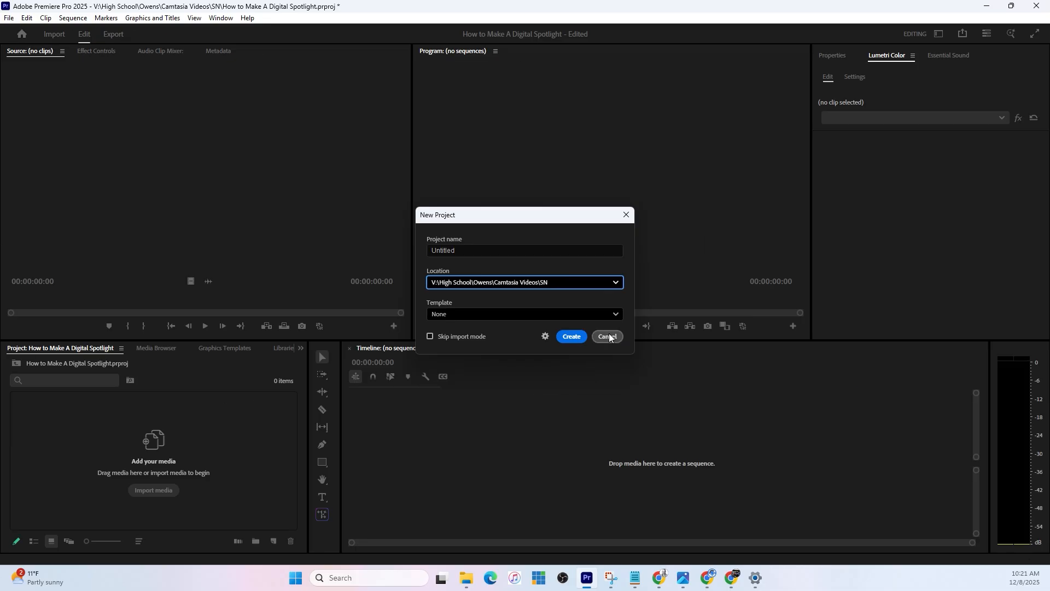
left_click(607, 335)
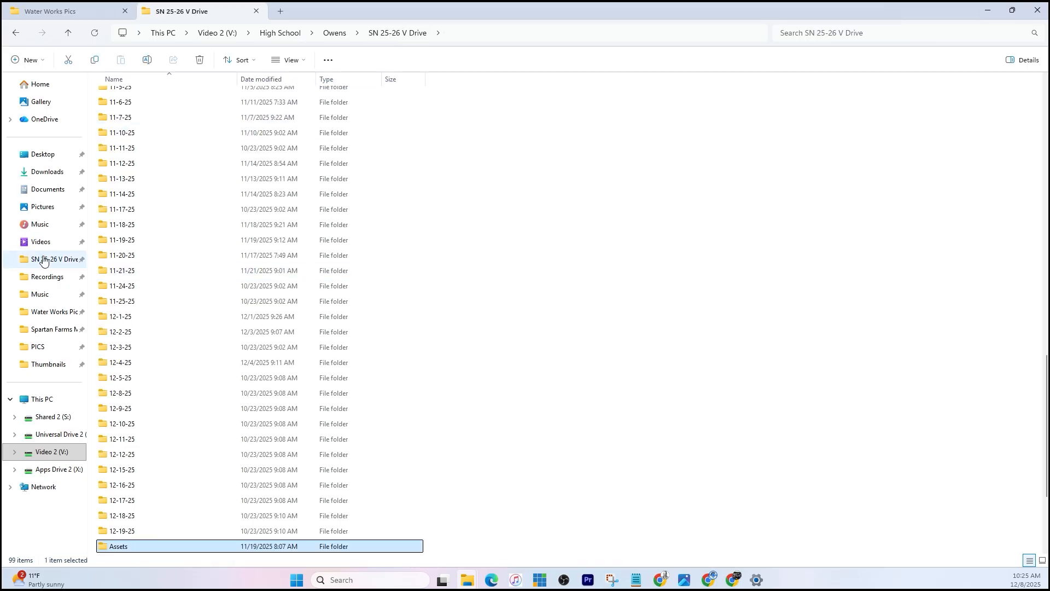
- Open the Spotlight Test folder in SN 25-26 V Drive and show its video files as extra large icons
scroll(154, 355, "down", 3)
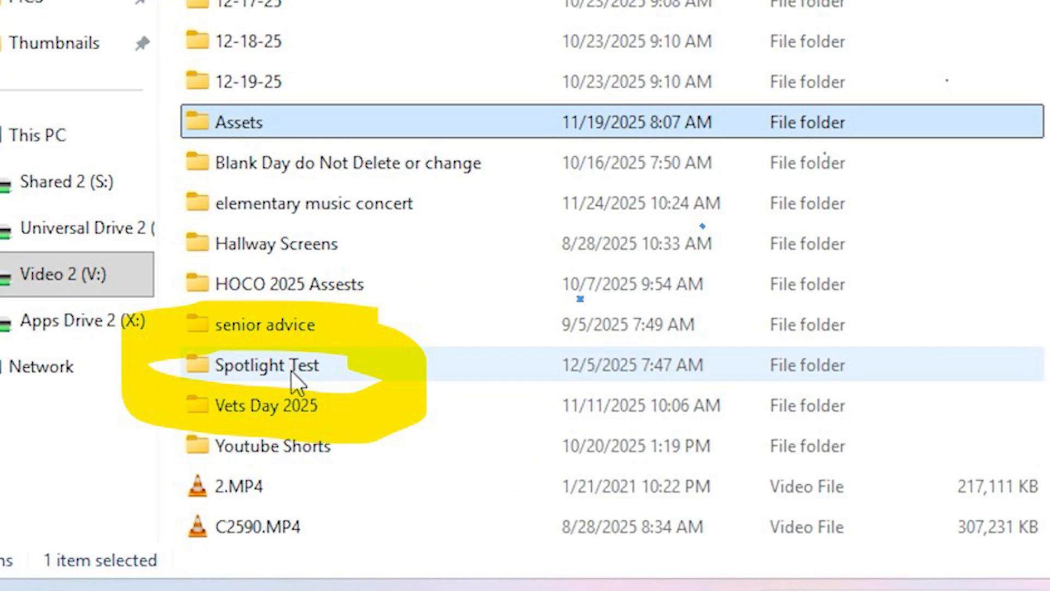
double_click(291, 370)
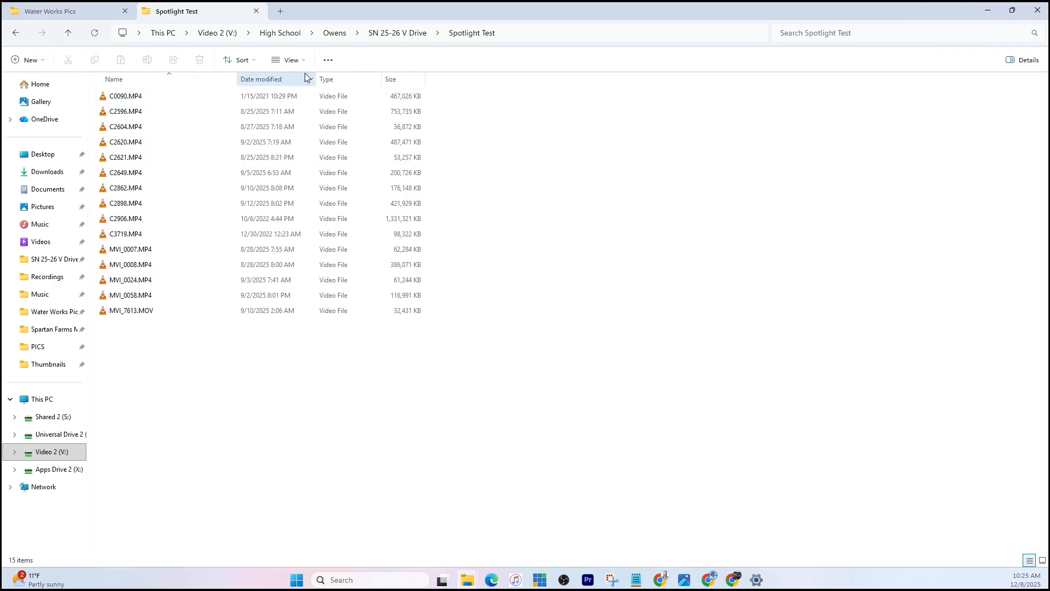
left_click(289, 59)
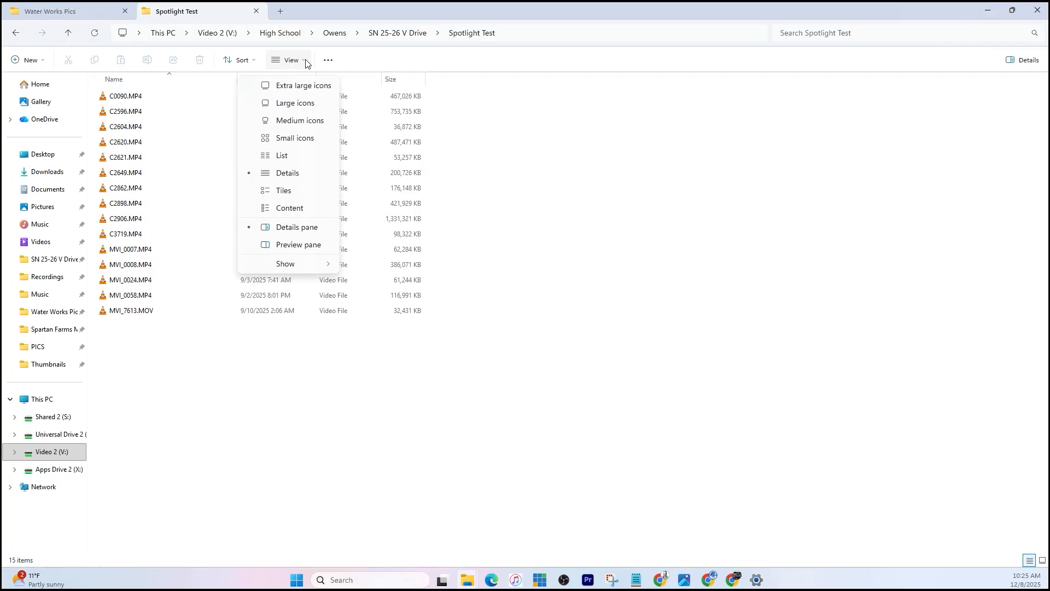
left_click(297, 87)
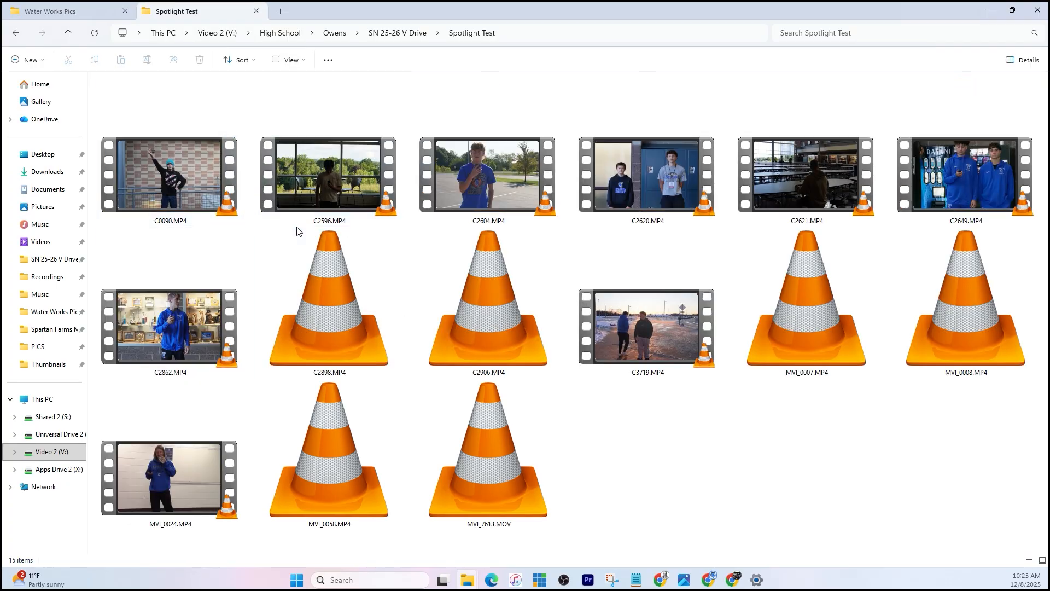
- Bring C2596.MP4 from the folder into the empty Premiere Pro timeline as a new sequence
left_click(331, 185)
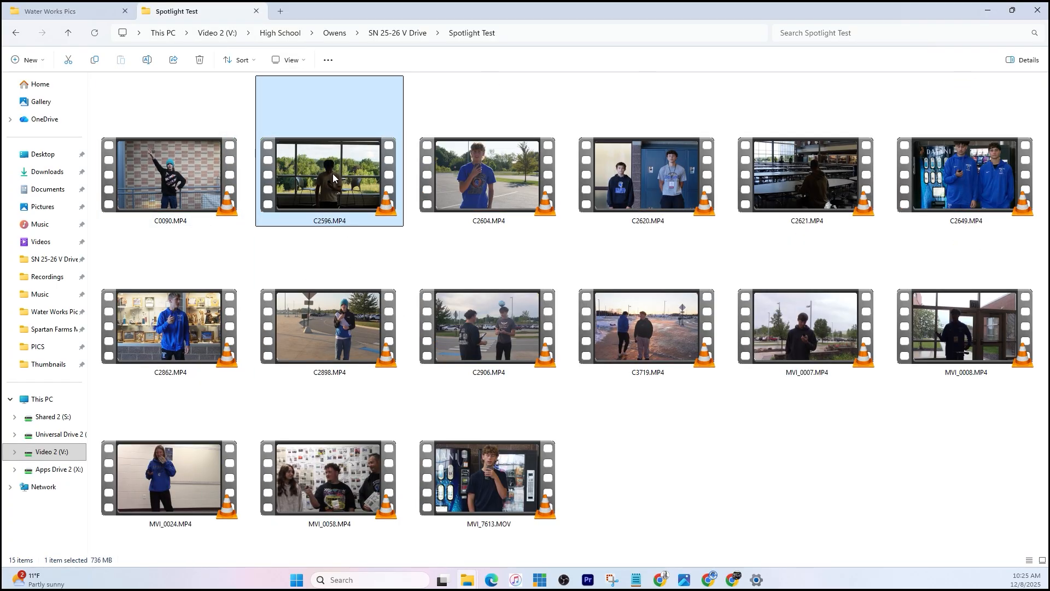
left_click_drag(333, 173, 517, 394)
left_click(458, 386)
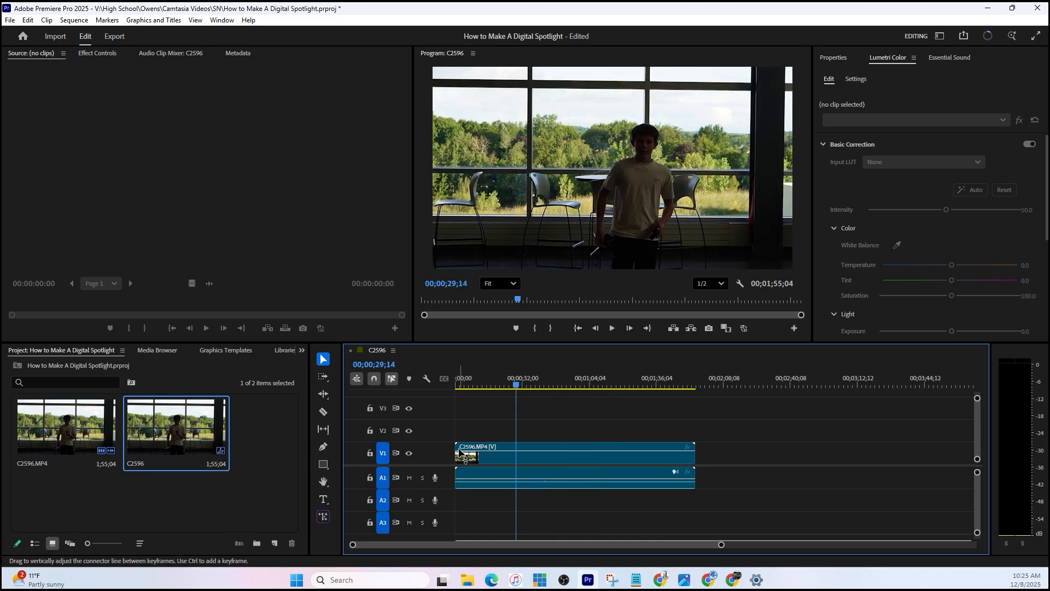
- Trim both ends of the C2596 clip, cutting its start at 00;00;29;14 and leaving about 13 seconds at the timeline's start
left_click_drag(460, 453, 516, 454)
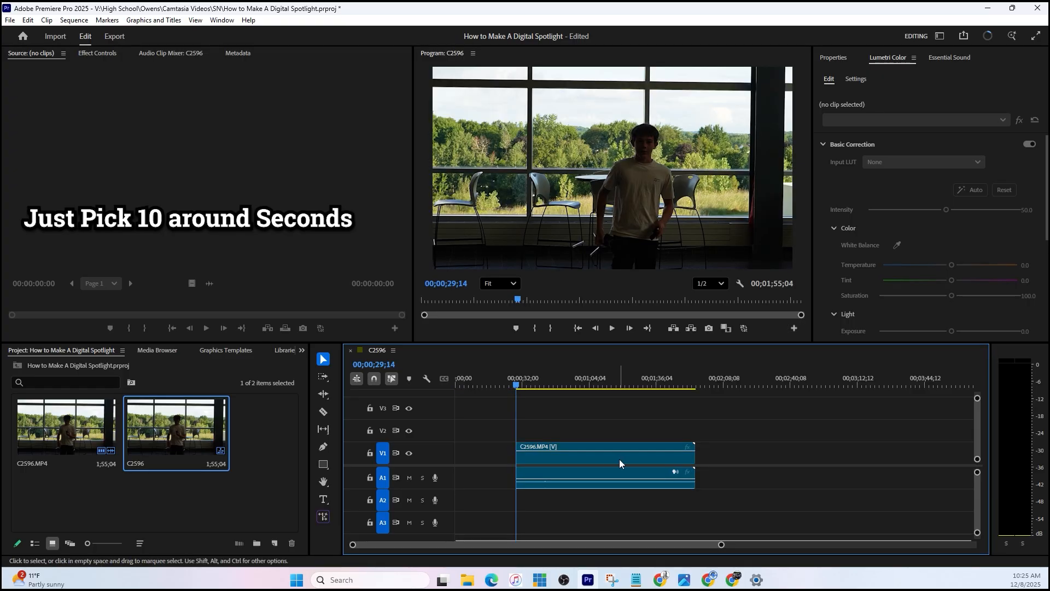
left_click_drag(692, 465, 479, 455)
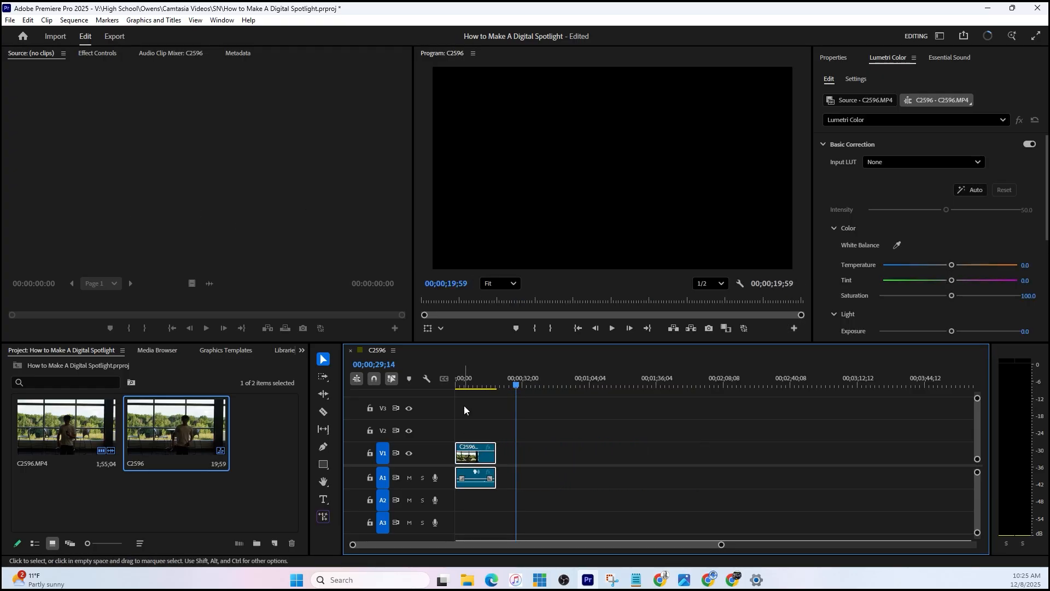
key("Home")
key("space")
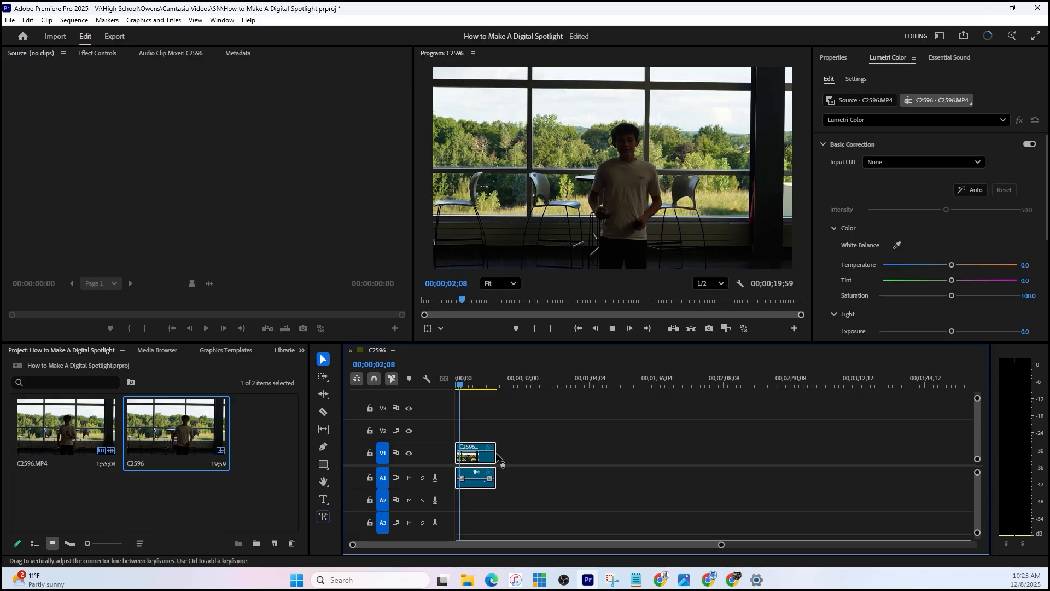
left_click_drag(500, 453, 482, 453)
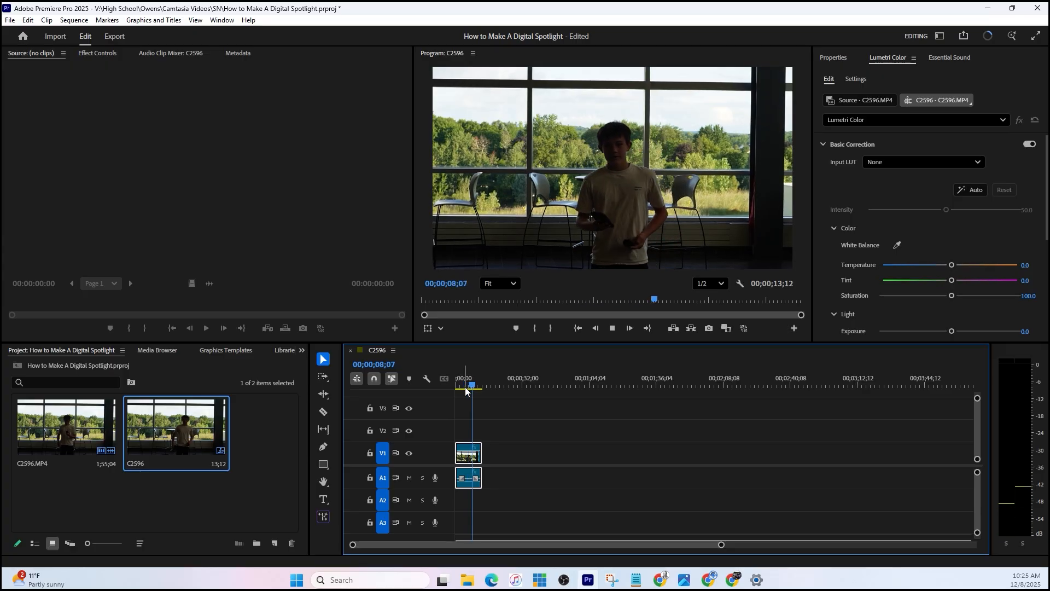
- Add a two-line title at 00;00;02;37 over the clip, reading "Before" above the teacher's name
left_click(461, 386)
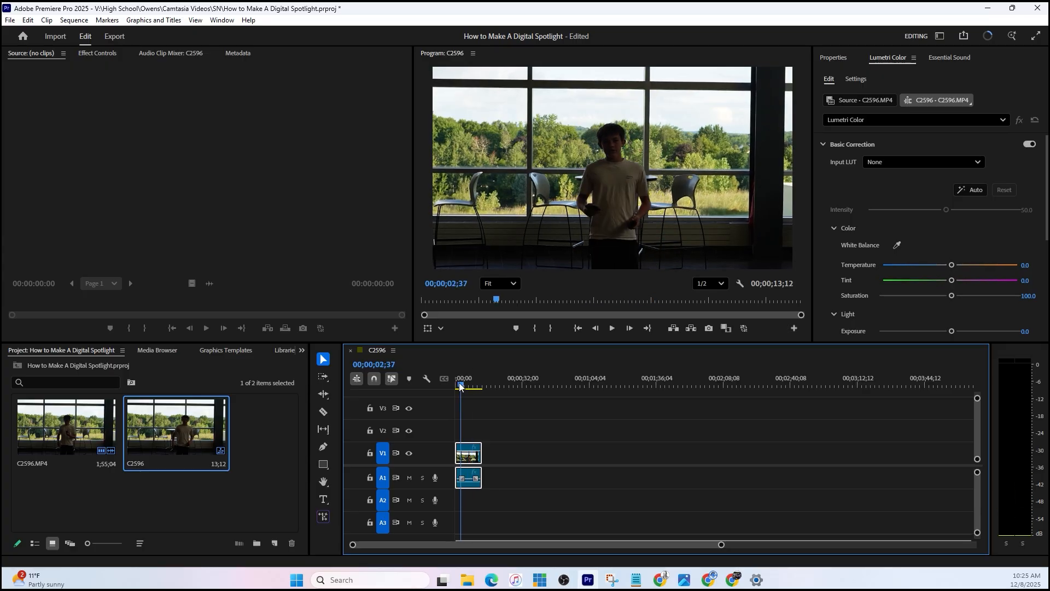
left_click(323, 498)
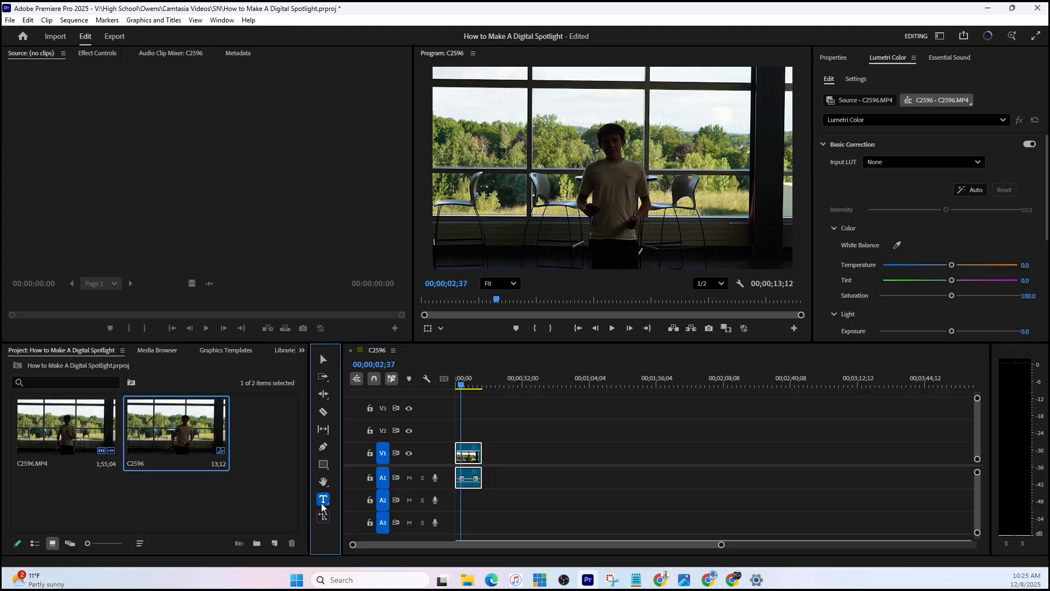
left_click(449, 98)
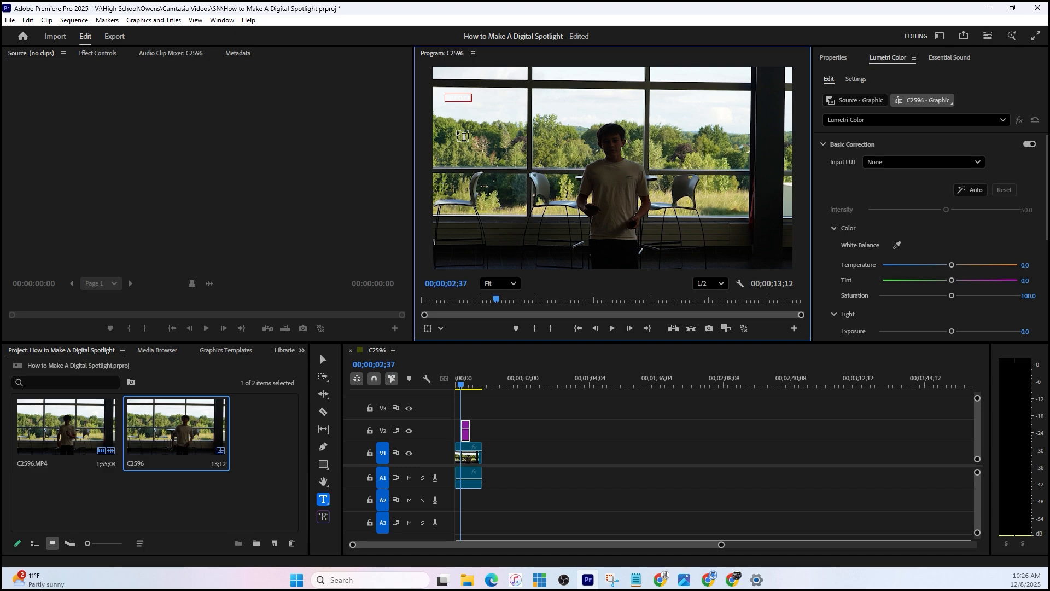
key("Return")
- Give all of the title's text a black (000000) outer stroke
key("ctrl+a")
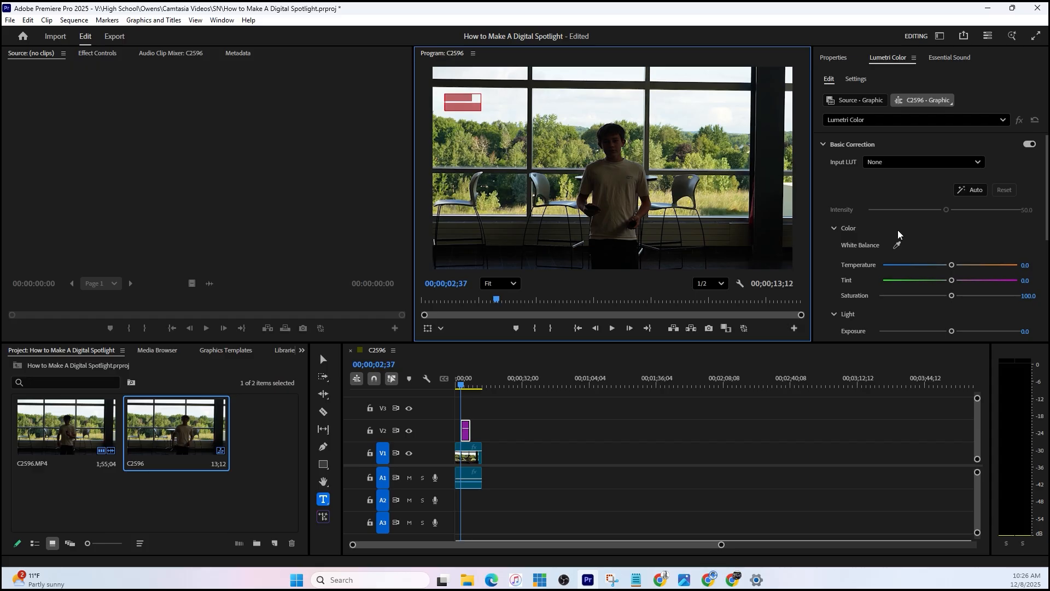
left_click(833, 58)
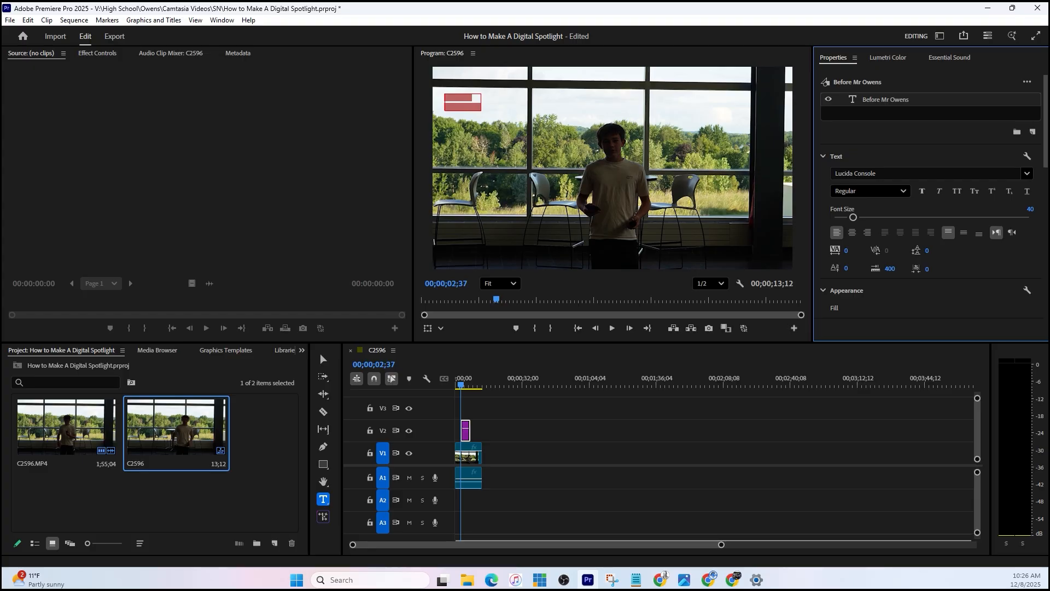
scroll(930, 192, "down", 3)
left_click(833, 183)
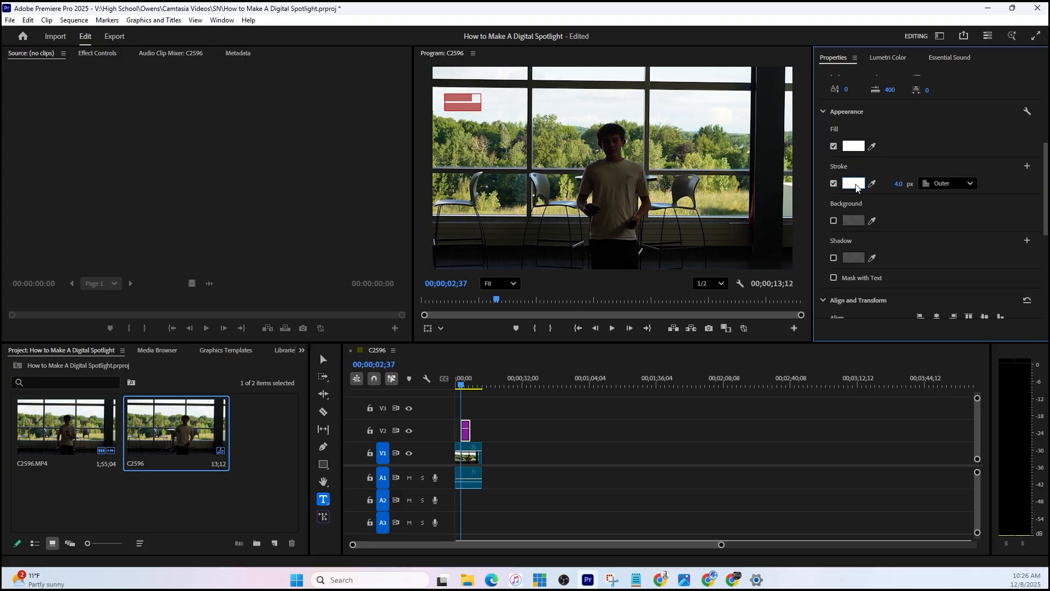
left_click(854, 183)
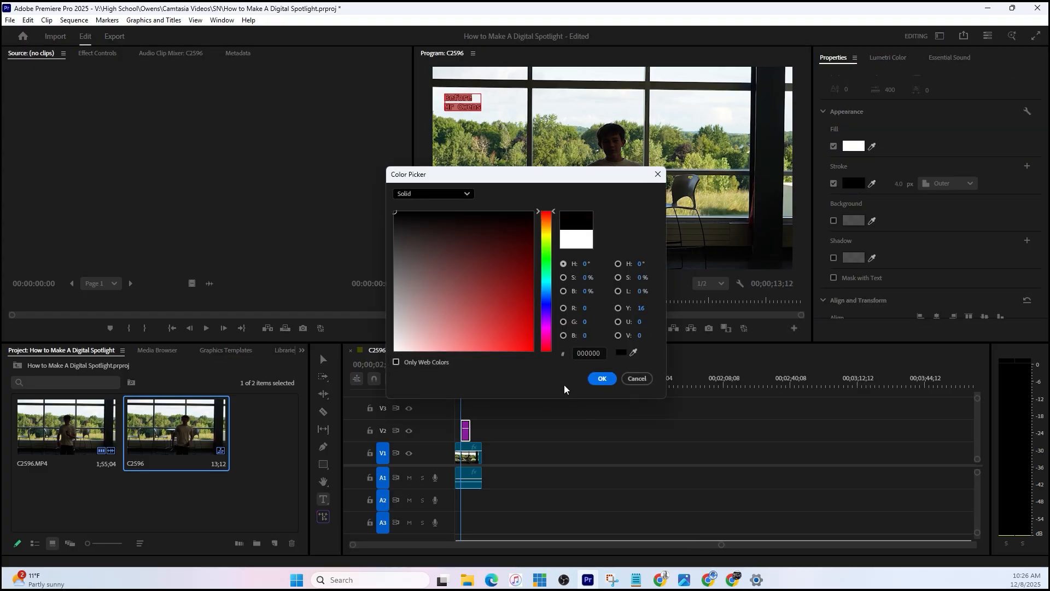
left_click(602, 379)
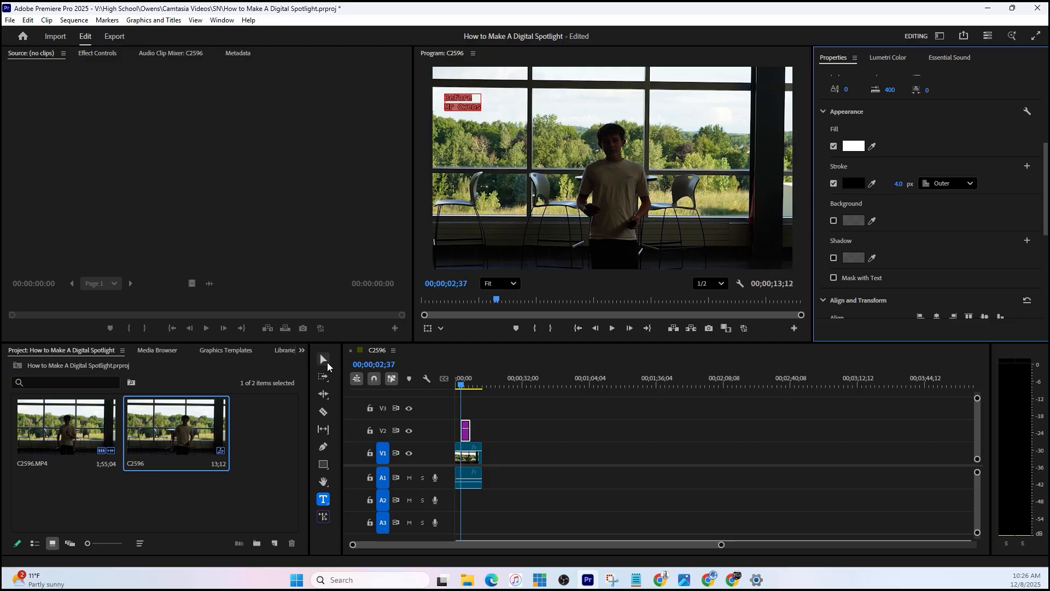
- Enlarge the title and place it in the lower-left corner of the video frame
left_click(324, 359)
left_click_drag(480, 111, 490, 251)
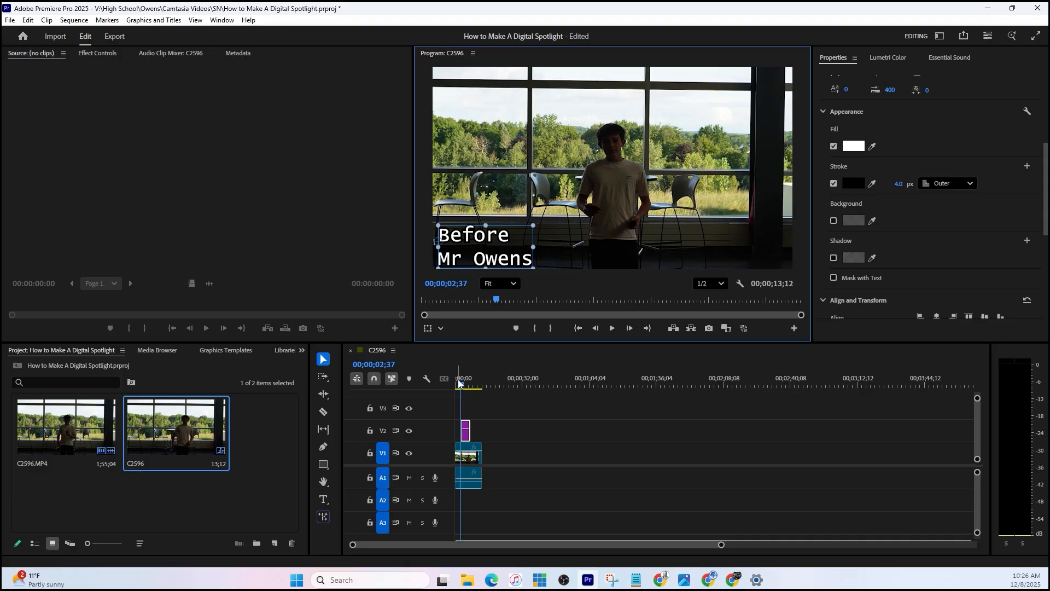
left_click_drag(461, 388, 468, 390)
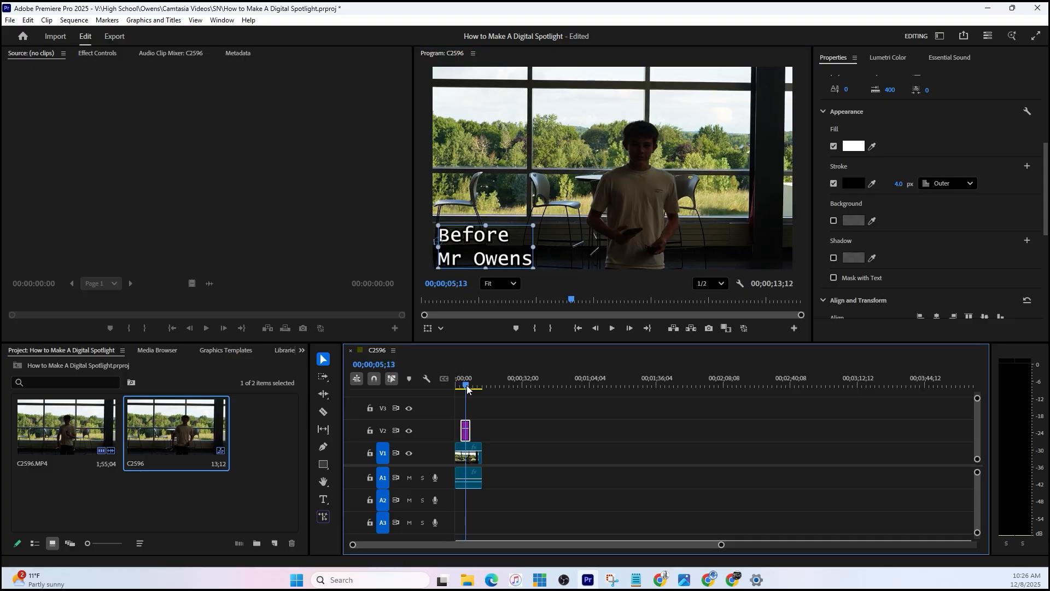
- Duplicate the trimmed clip just after the original on V1 and copy the title above the duplicate on V2
left_click(468, 463)
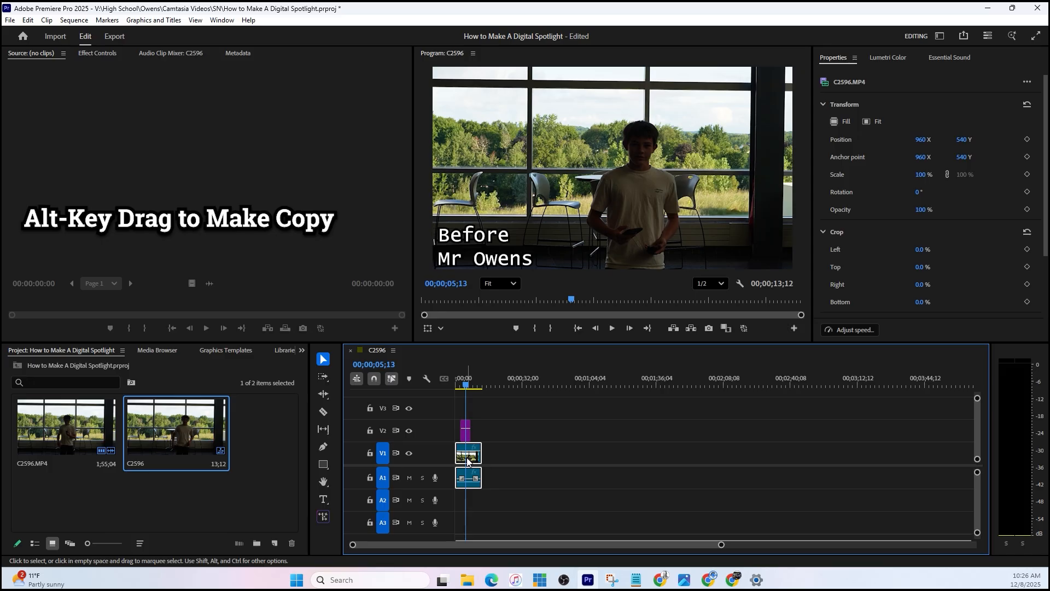
left_click_drag(468, 461, 493, 463)
left_click_drag(466, 385, 491, 386)
left_click(466, 437)
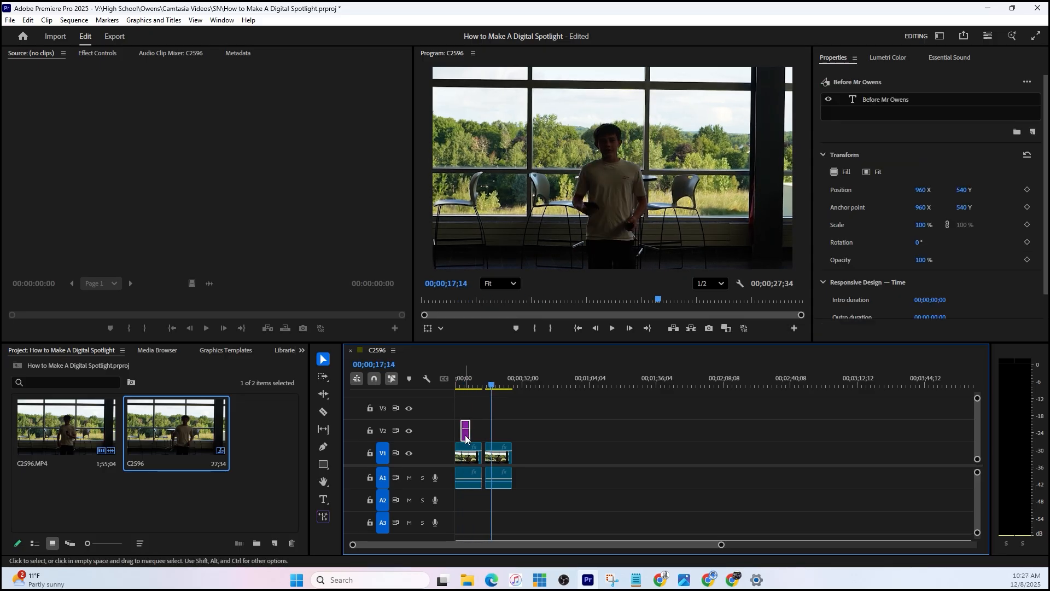
left_click_drag(466, 435, 491, 434)
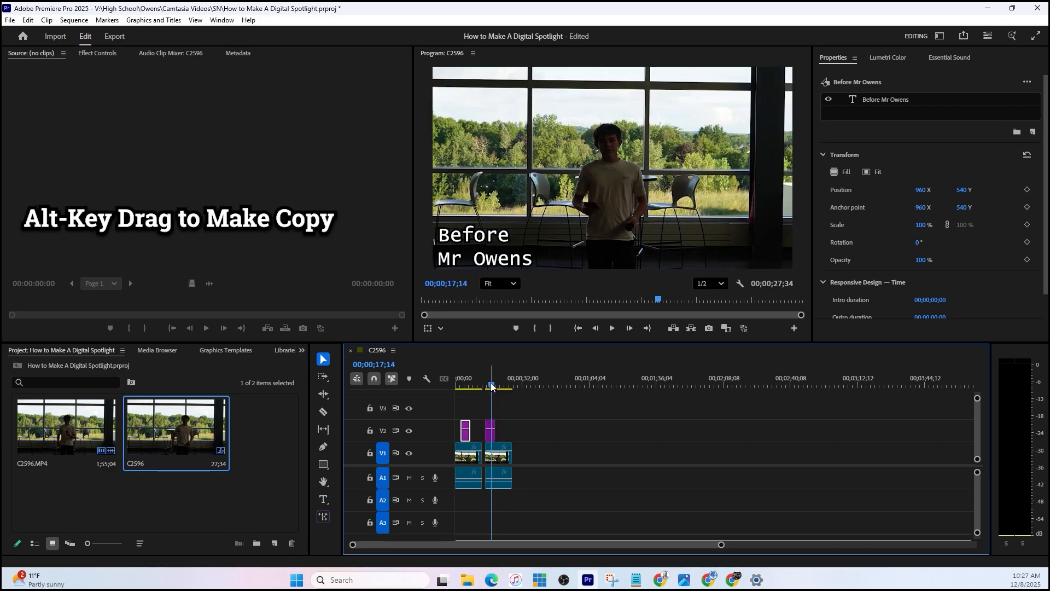
- Change "Before" to "After" in the copied title and scrub through the sequence to check both clips
left_click(489, 433)
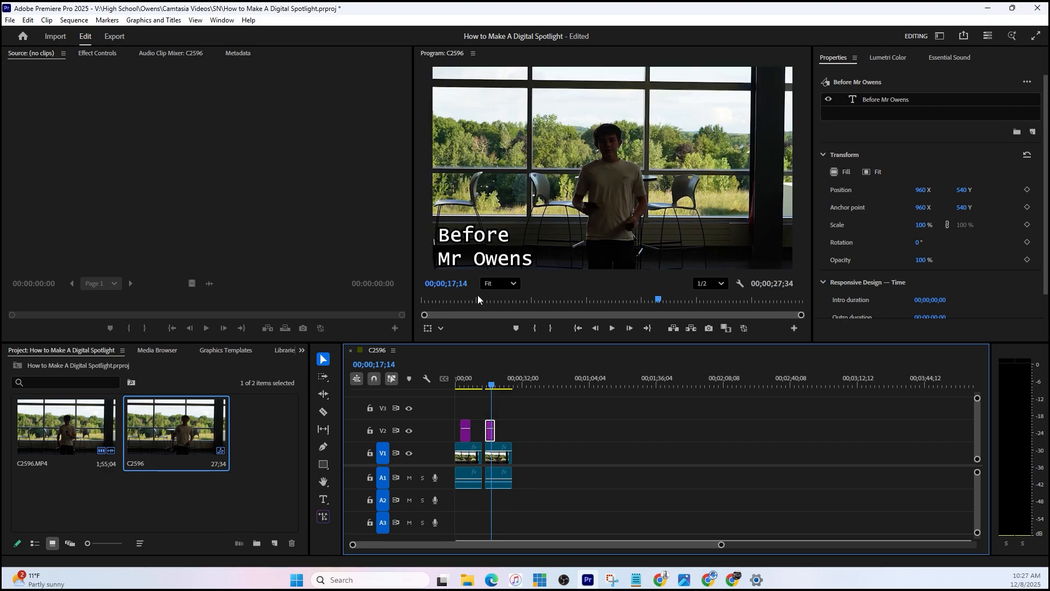
double_click(474, 236)
double_click(474, 235)
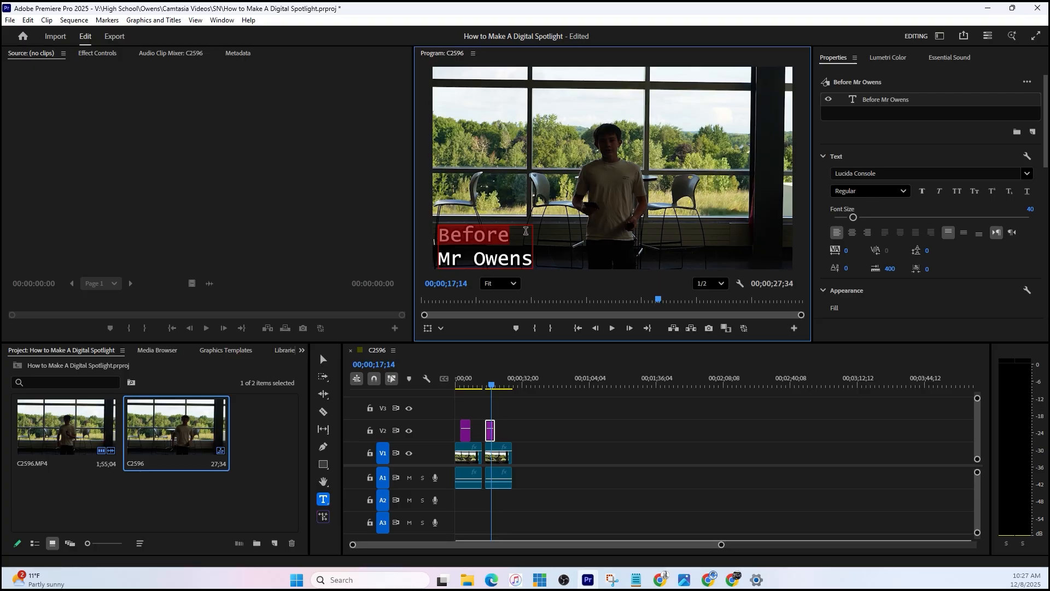
left_click(525, 233)
left_click_drag(521, 233, 438, 236)
type("After")
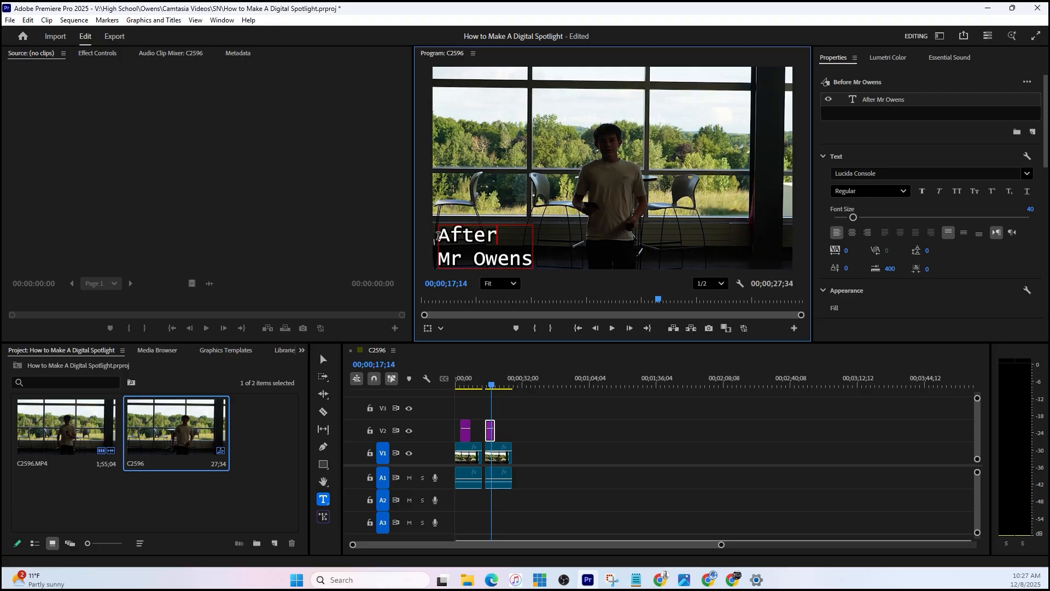
mouse_move(495, 387)
left_mouse_down()
mouse_move(479, 387)
mouse_move(512, 385)
left_mouse_up()
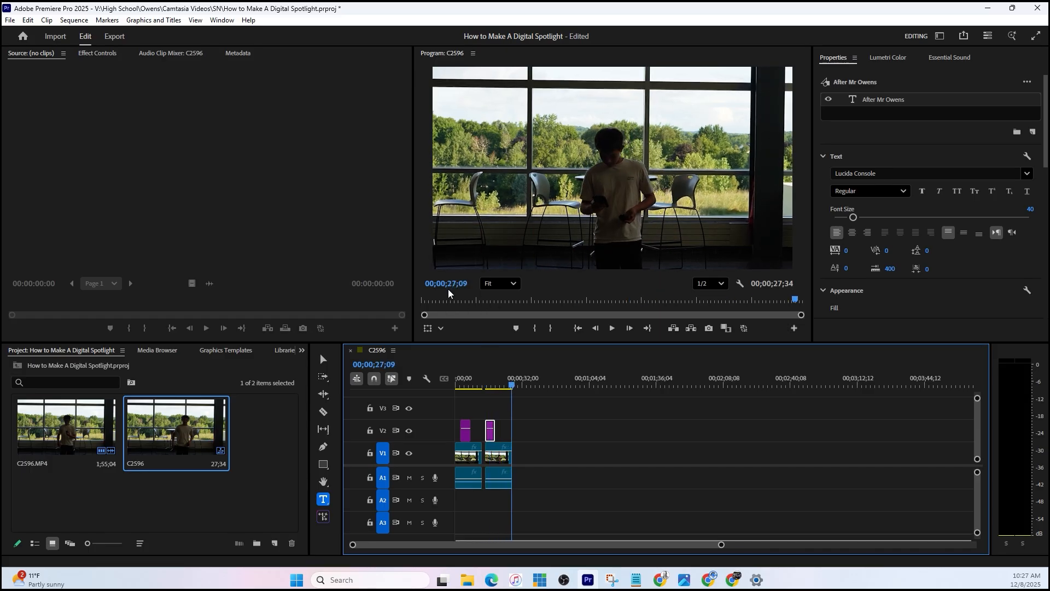
left_click_drag(511, 387, 454, 396)
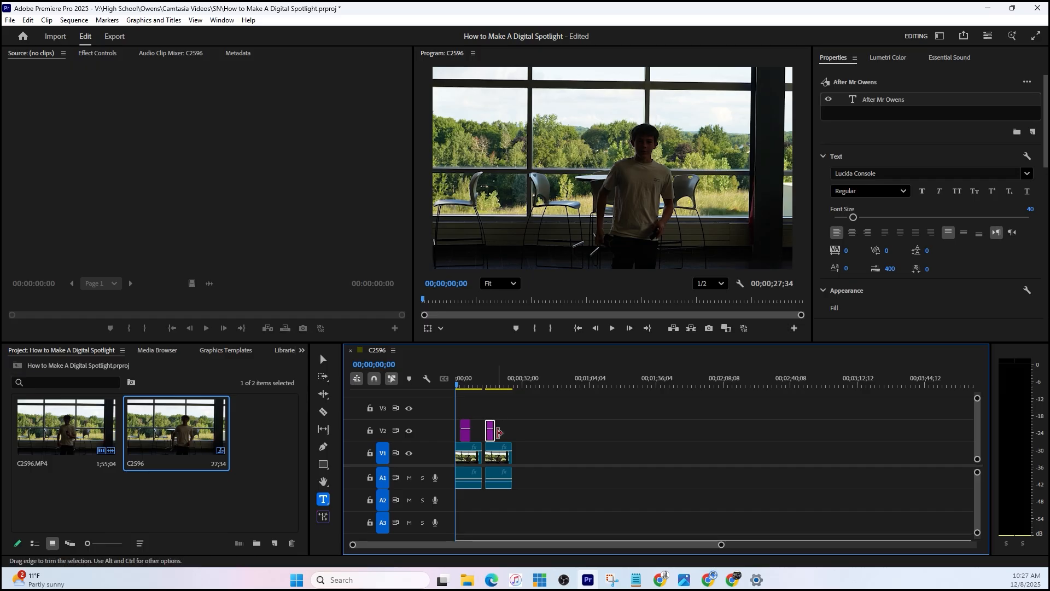
- Find the Lumetri Color effect by searching the effects for "Color" and apply it to the second clip on V1
left_click(491, 453)
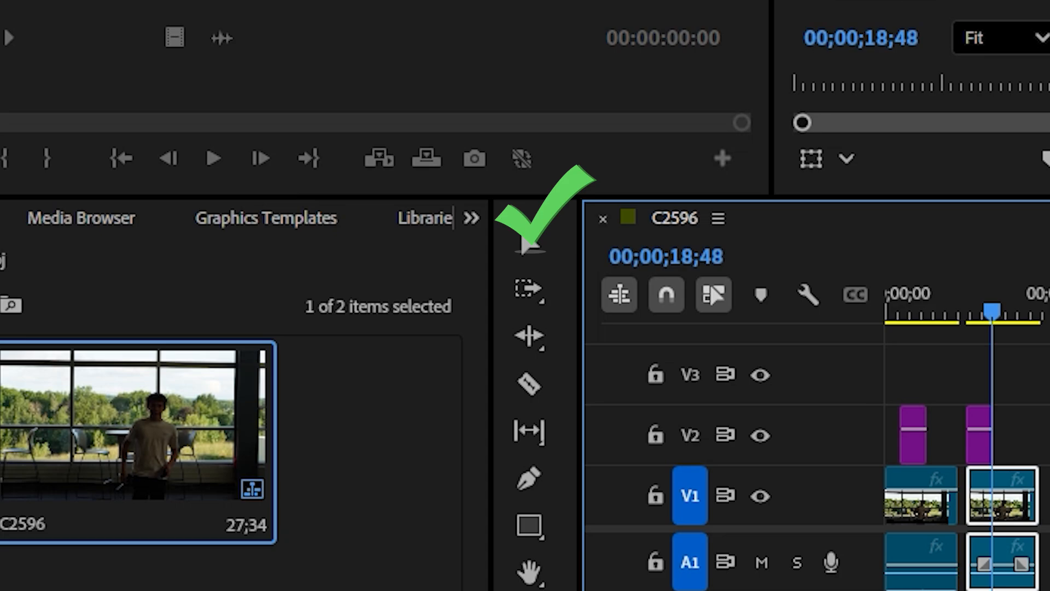
left_click(470, 217)
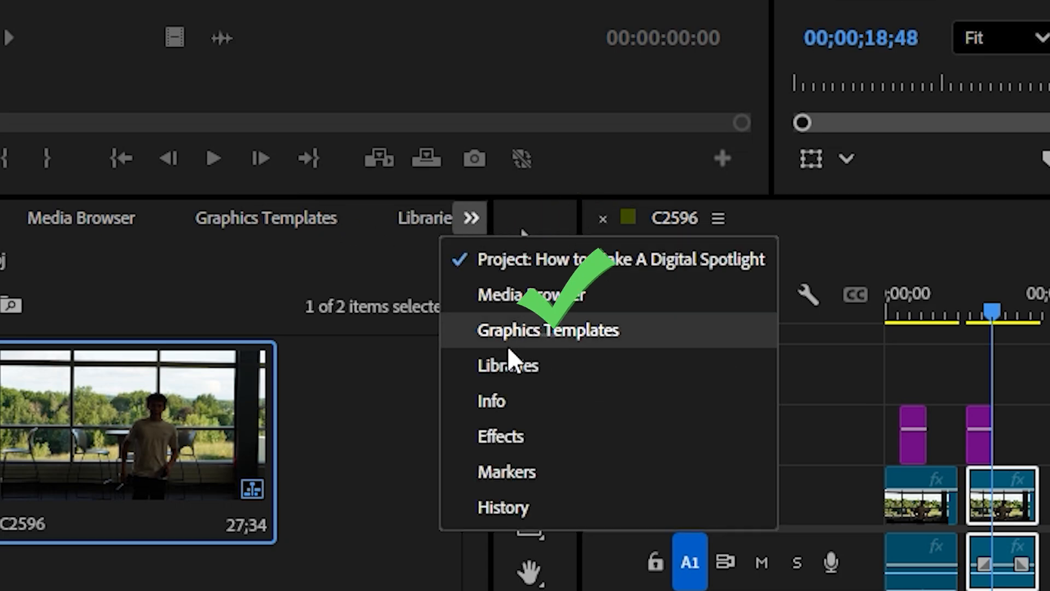
left_click(504, 441)
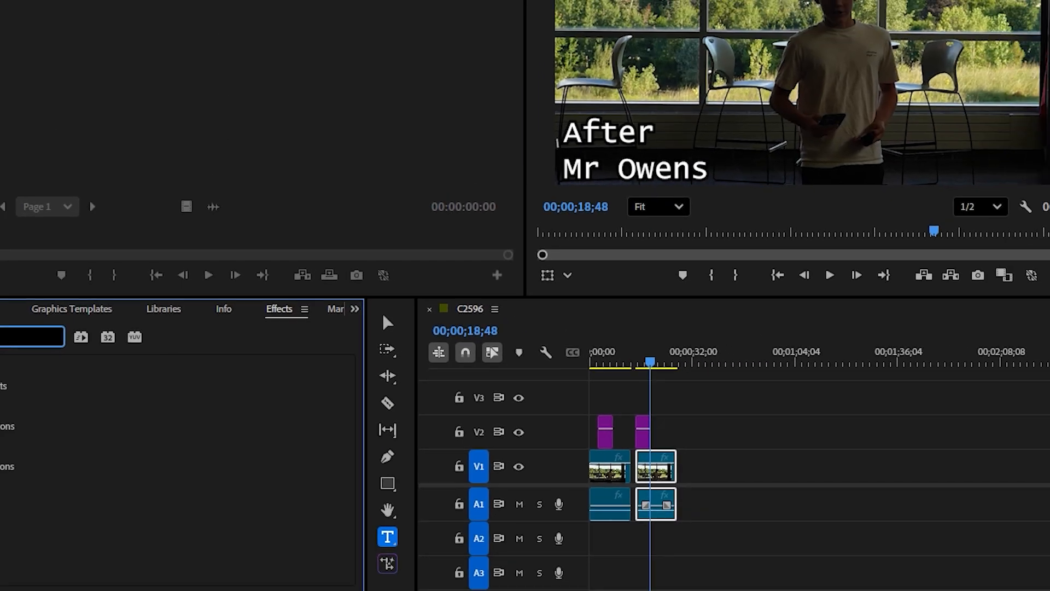
type("Color")
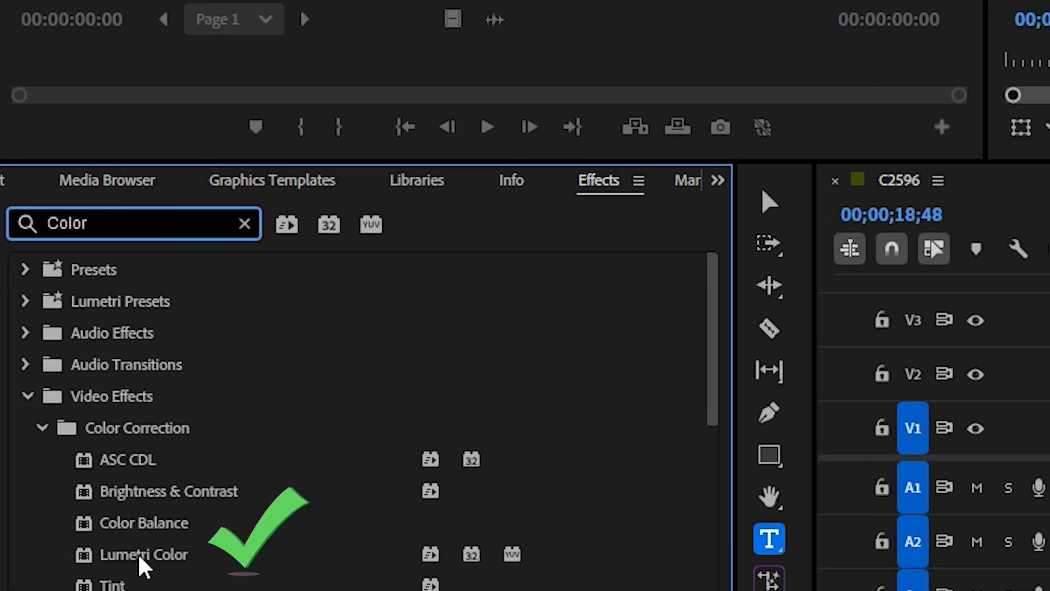
left_click_drag(137, 557, 1049, 436)
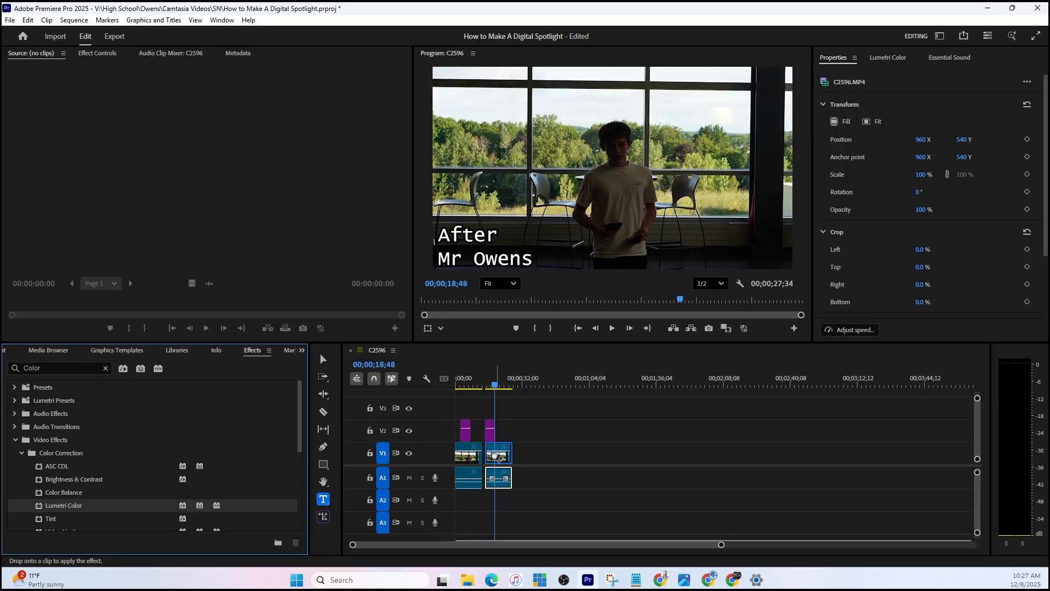
left_click_drag(495, 456, 498, 456)
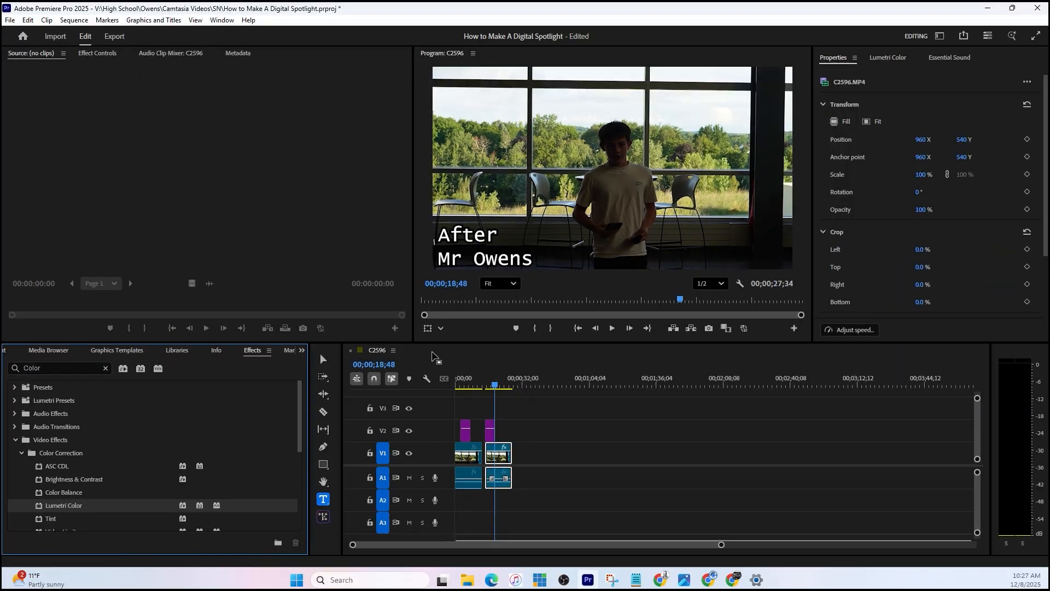
- Add an ellipse mask to the second clip's Lumetri Color effect, move it over the person and stretch it around the head and torso
left_click(91, 54)
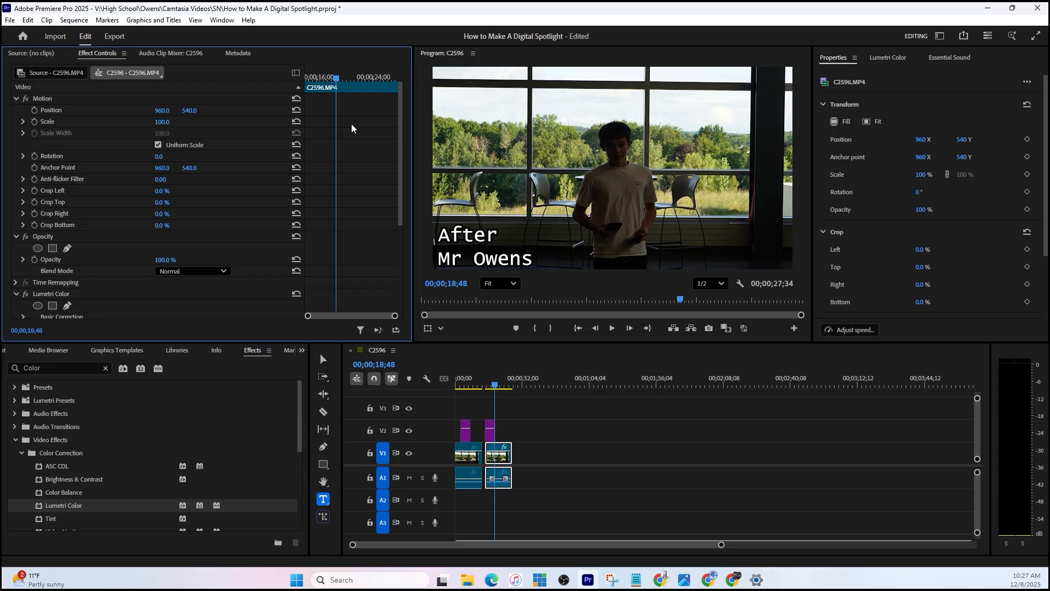
left_click_drag(399, 132, 416, 261)
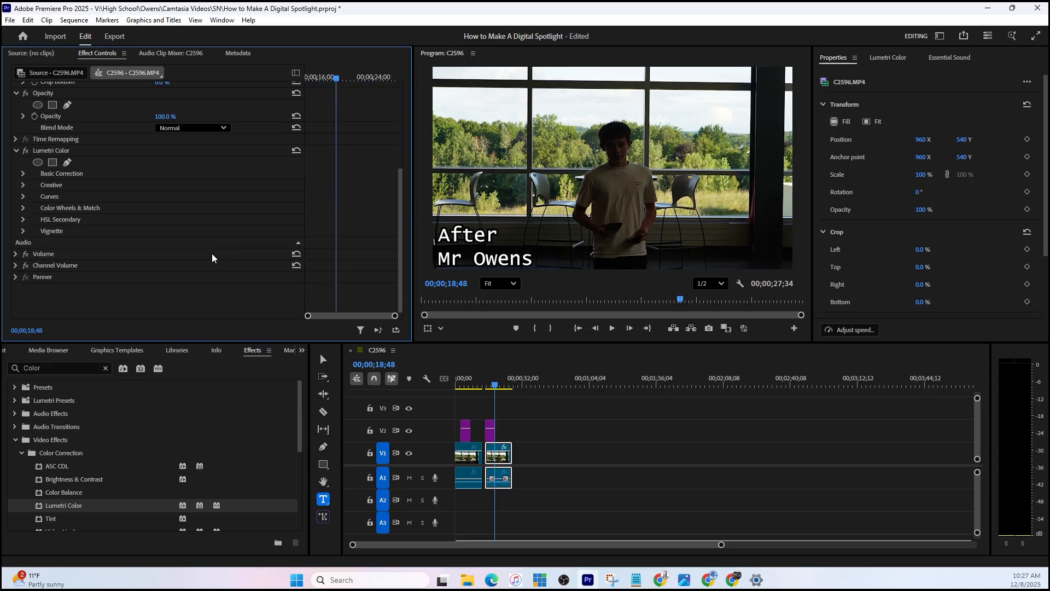
left_click(47, 151)
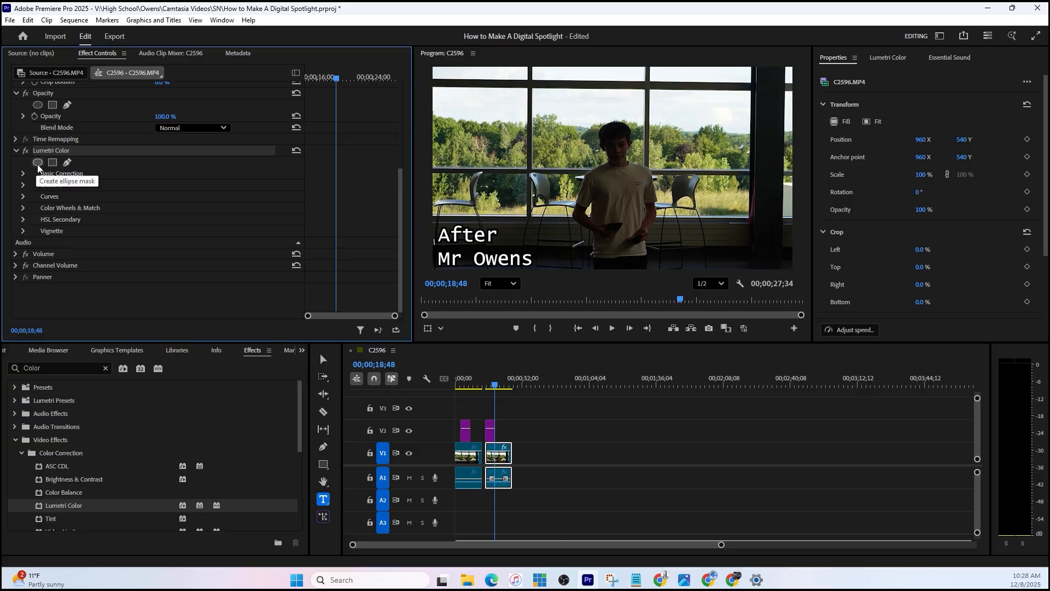
left_click(38, 163)
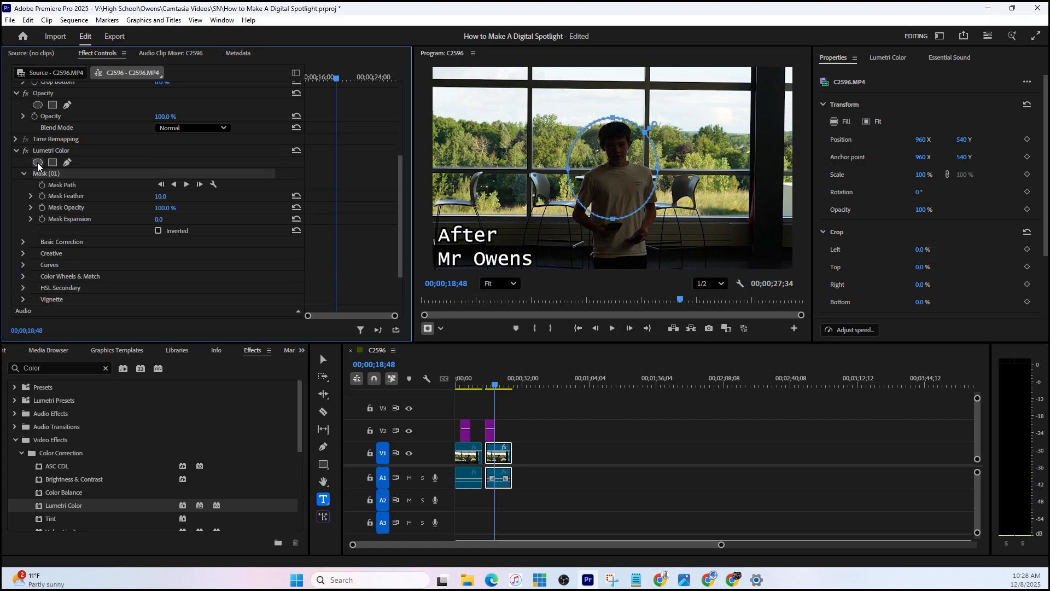
left_click_drag(605, 165, 606, 166)
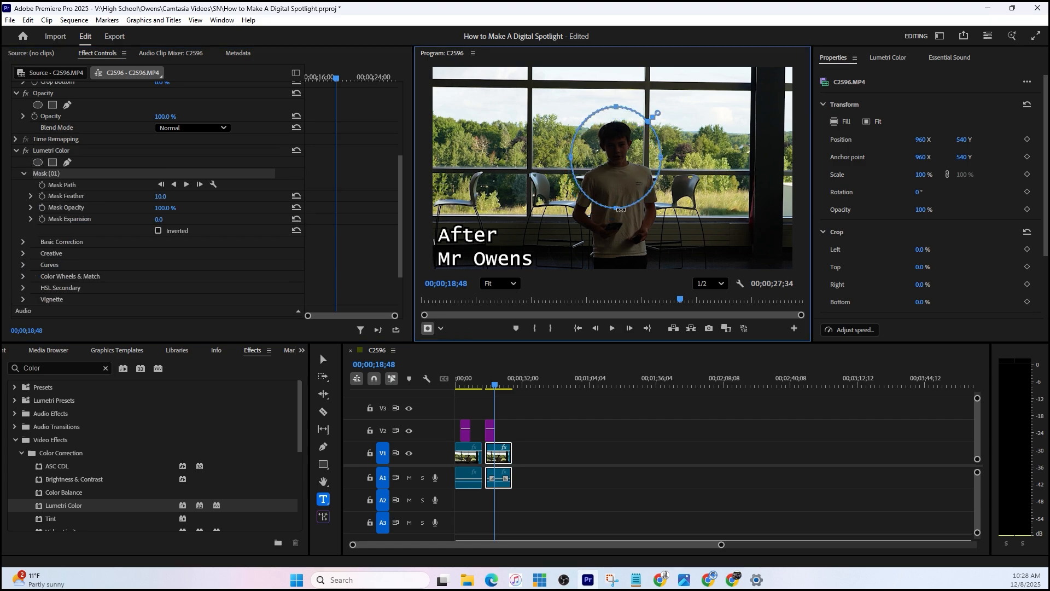
left_click_drag(616, 209, 617, 254)
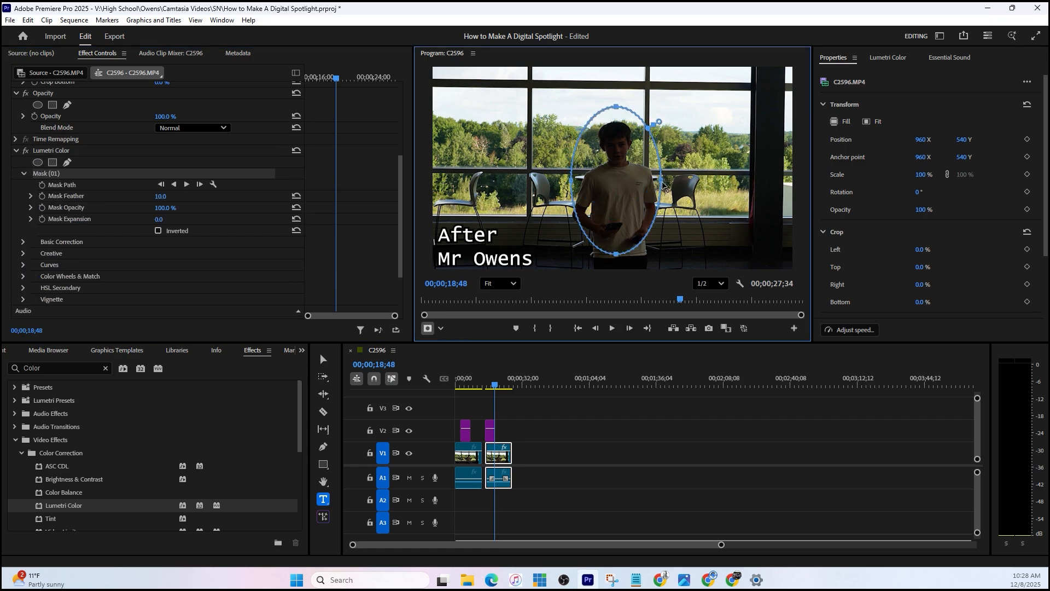
left_click_drag(662, 181, 680, 180)
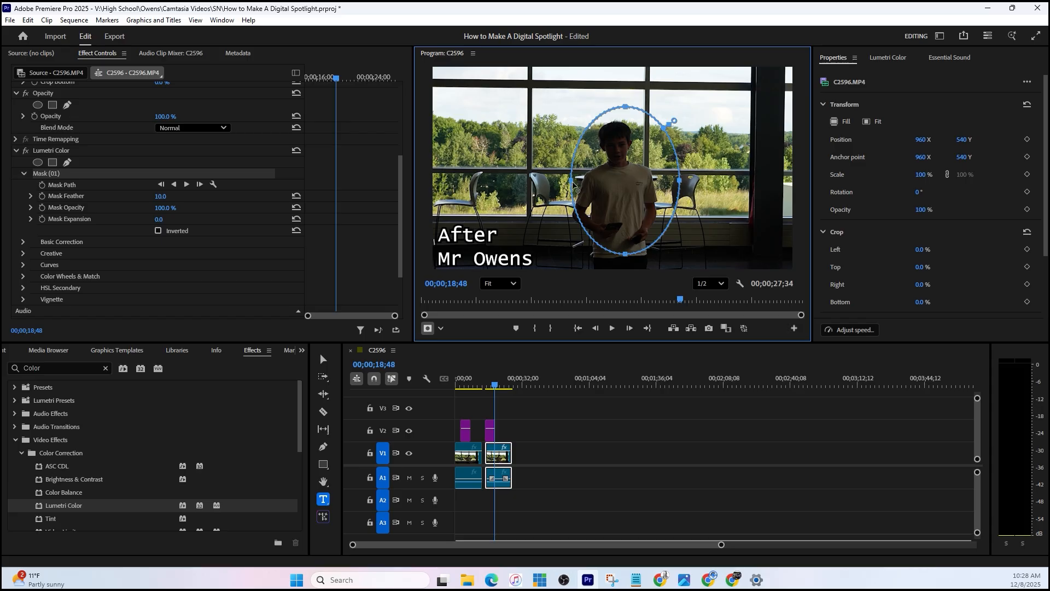
left_click_drag(572, 181, 554, 181)
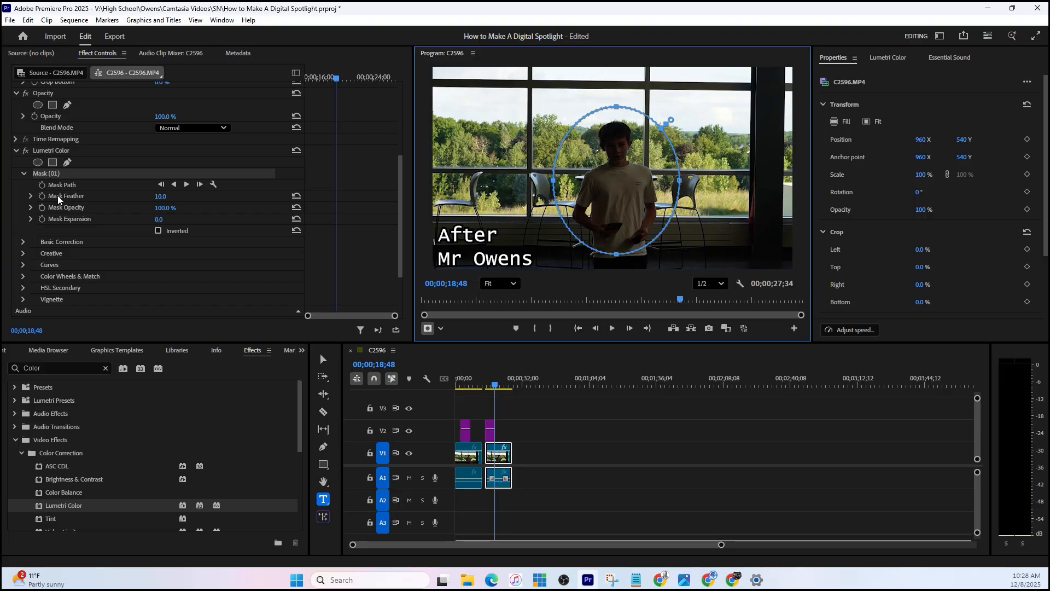
- Set the ellipse mask's feather to 150
left_click(161, 195)
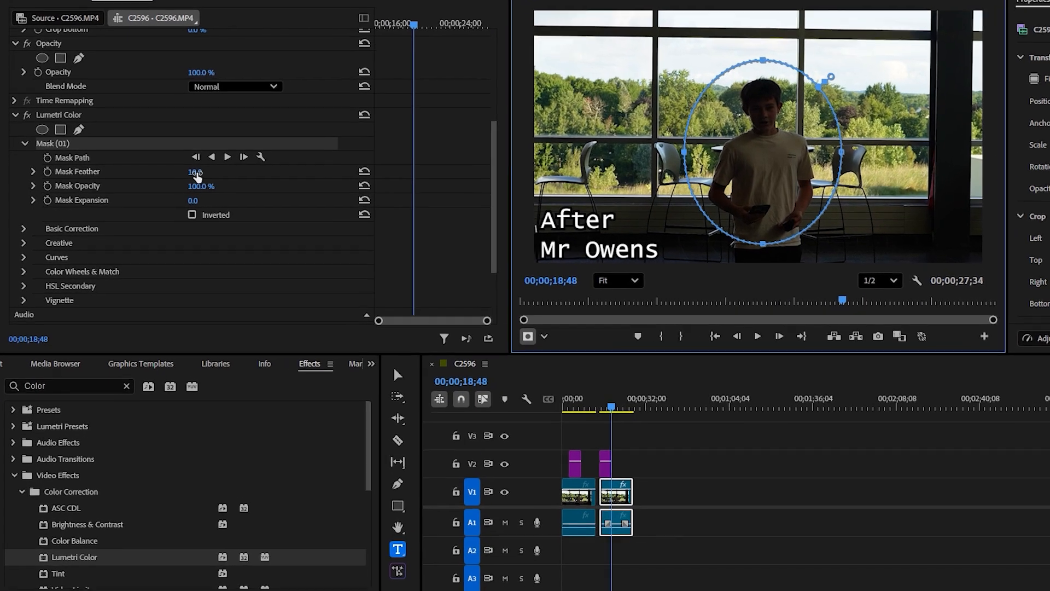
type("15")
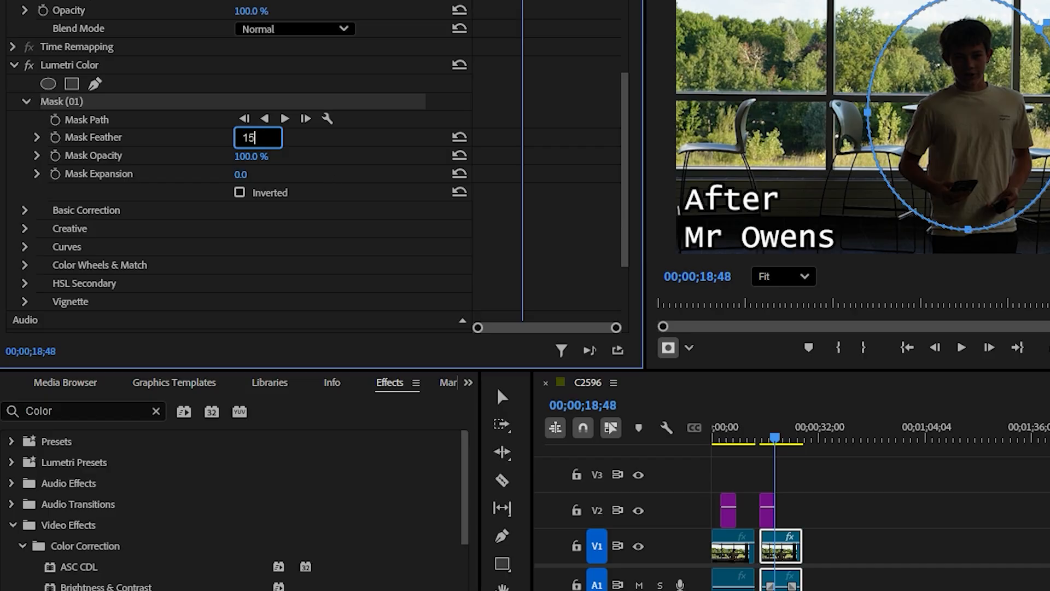
key("Return")
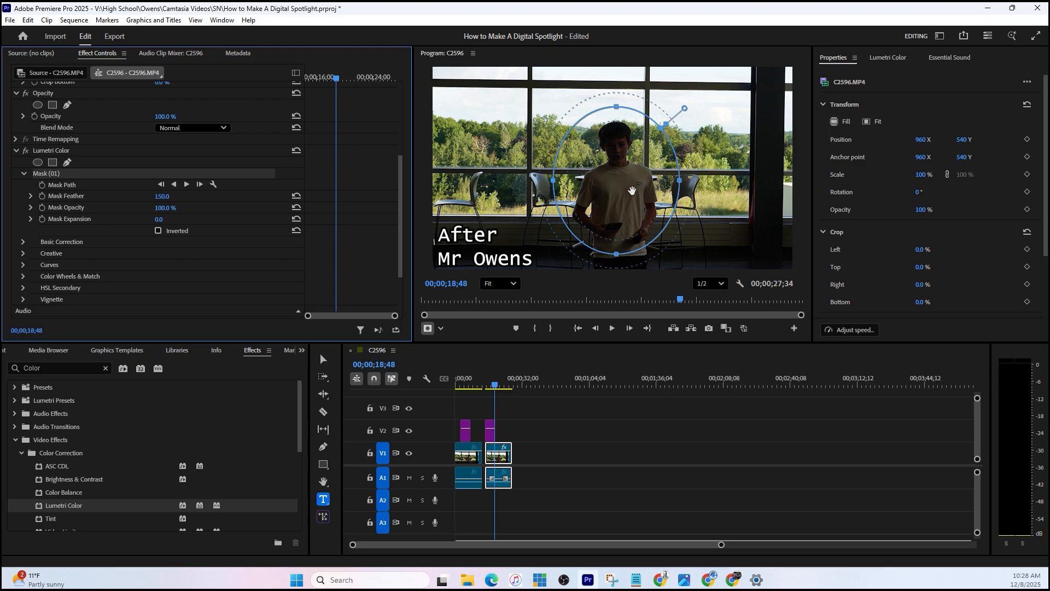
- Extend the ellipse mask slightly in height and toward the window frame's dark pillar, scrubbing the clip so the mask covers the person's movement
left_click(617, 258)
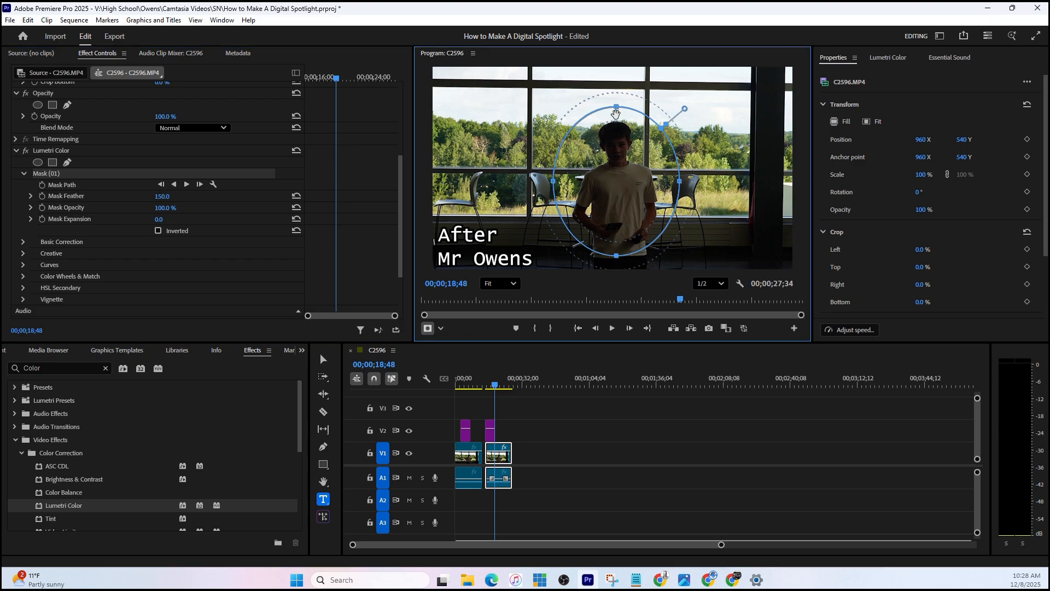
left_click_drag(617, 108, 617, 102)
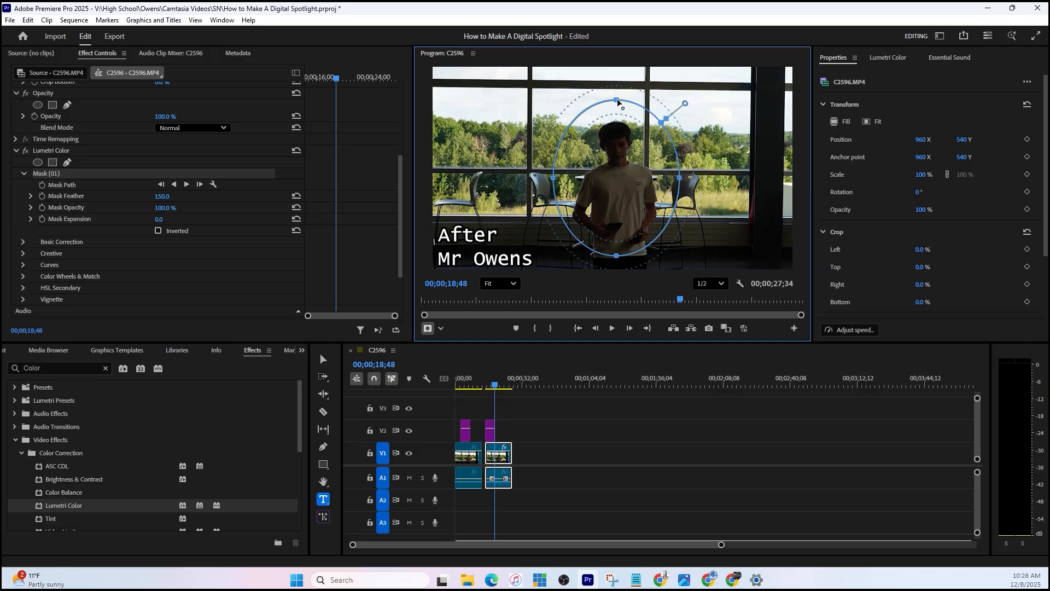
left_click(492, 387)
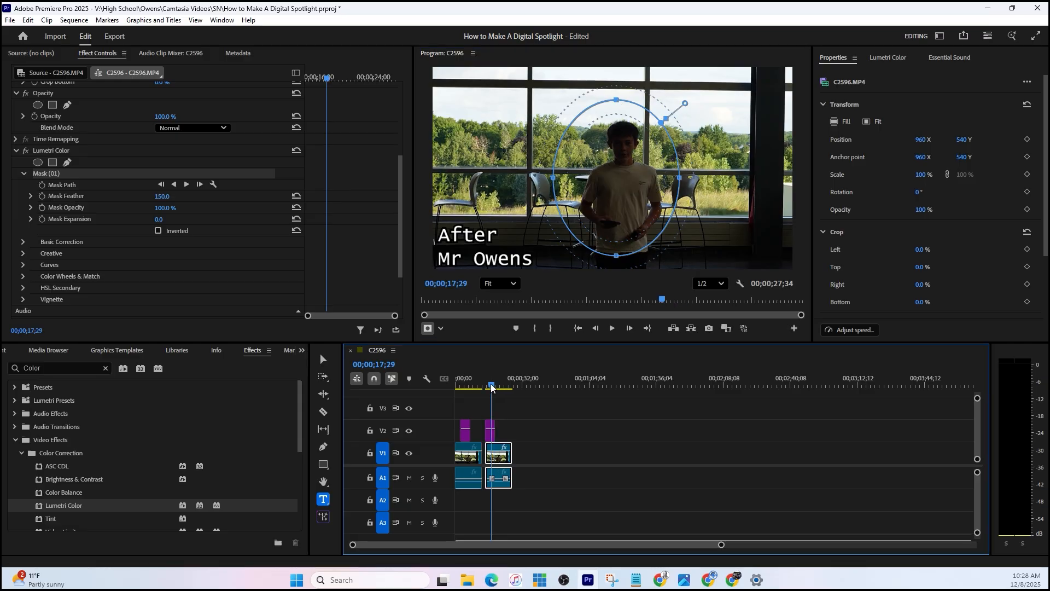
left_click_drag(491, 388, 484, 388)
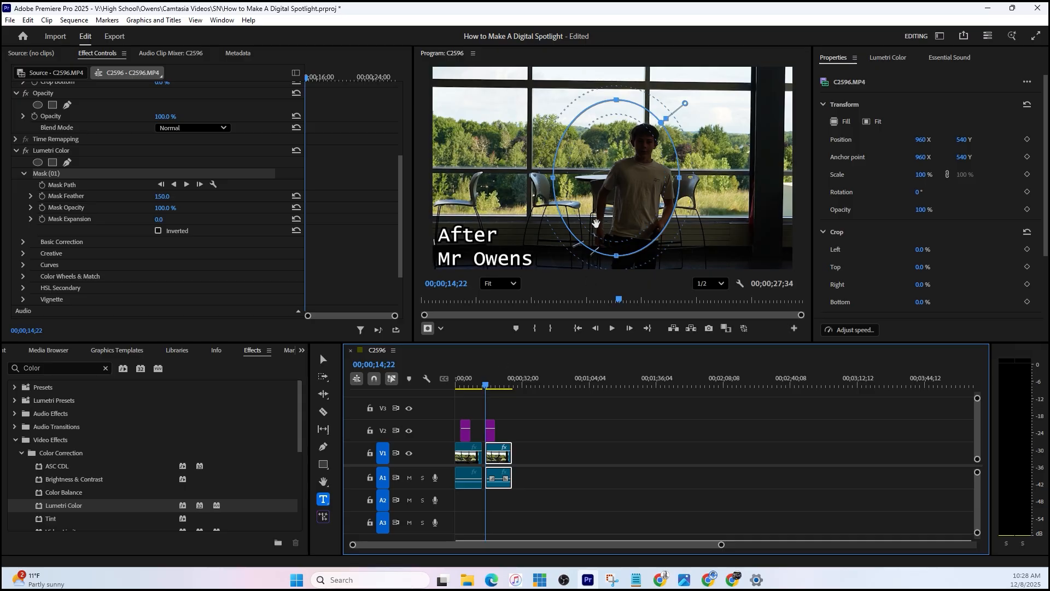
left_click(681, 179)
left_click_drag(681, 179, 693, 178)
mouse_move(486, 389)
left_mouse_down()
mouse_move(513, 383)
mouse_move(498, 384)
left_mouse_up()
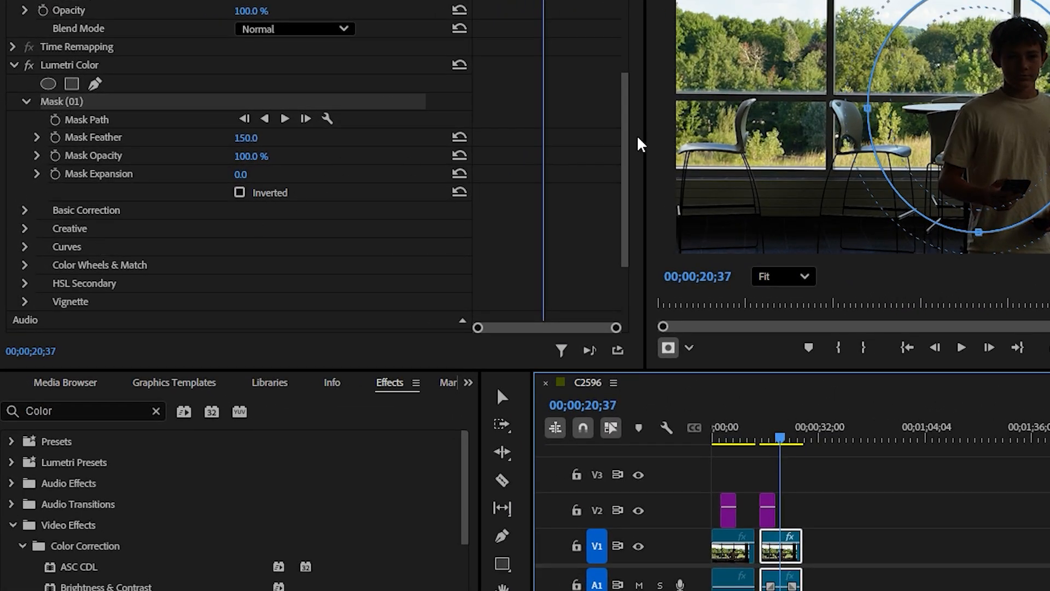
- Brighten the masked area by raising the midpoint of the white RGB curve in Lumetri Color, and play back the result
left_click(623, 142)
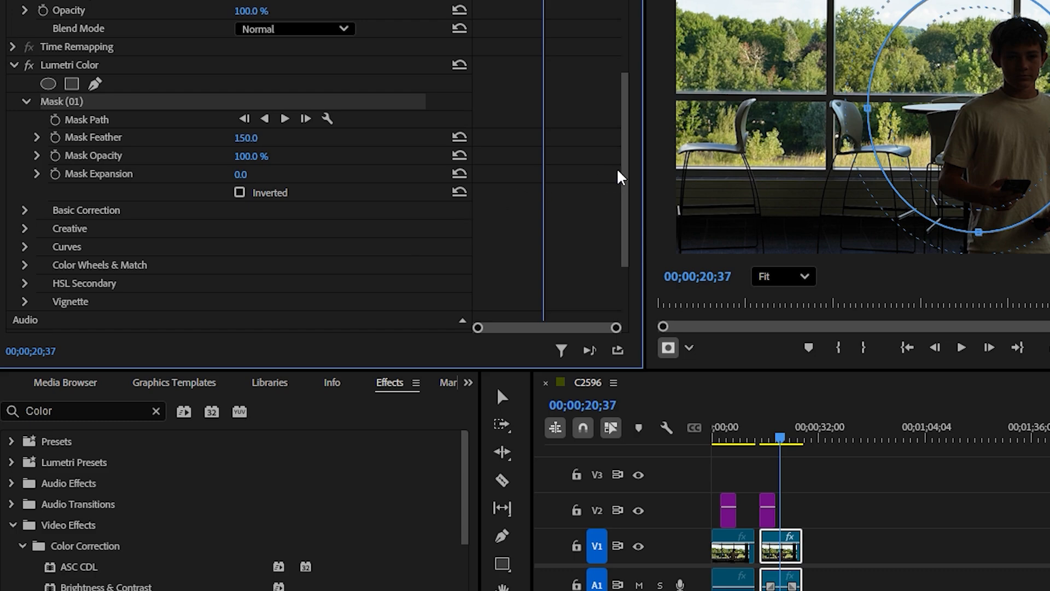
left_click_drag(628, 179, 628, 233)
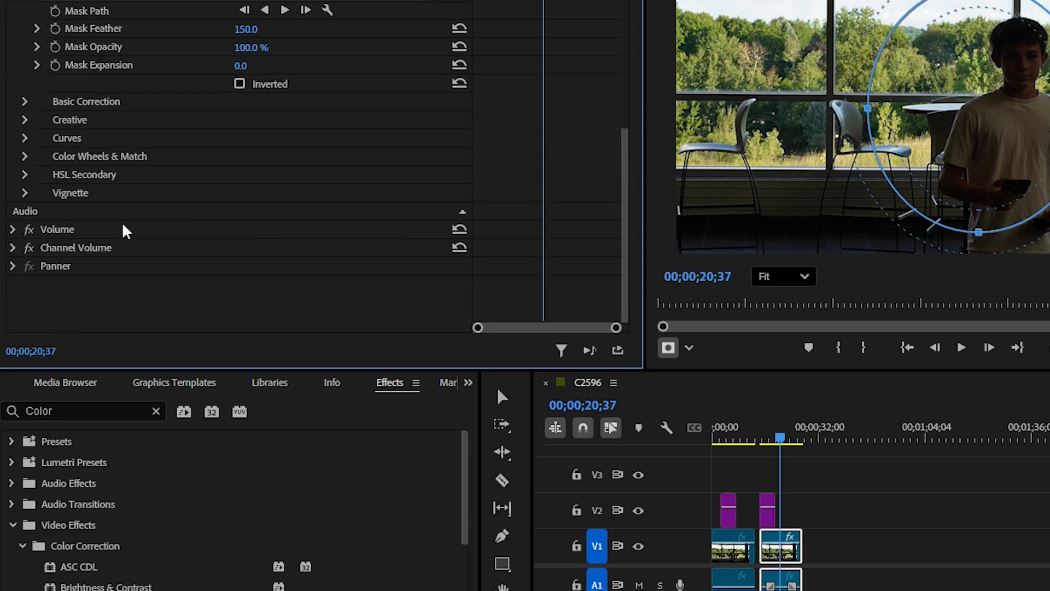
left_click(25, 138)
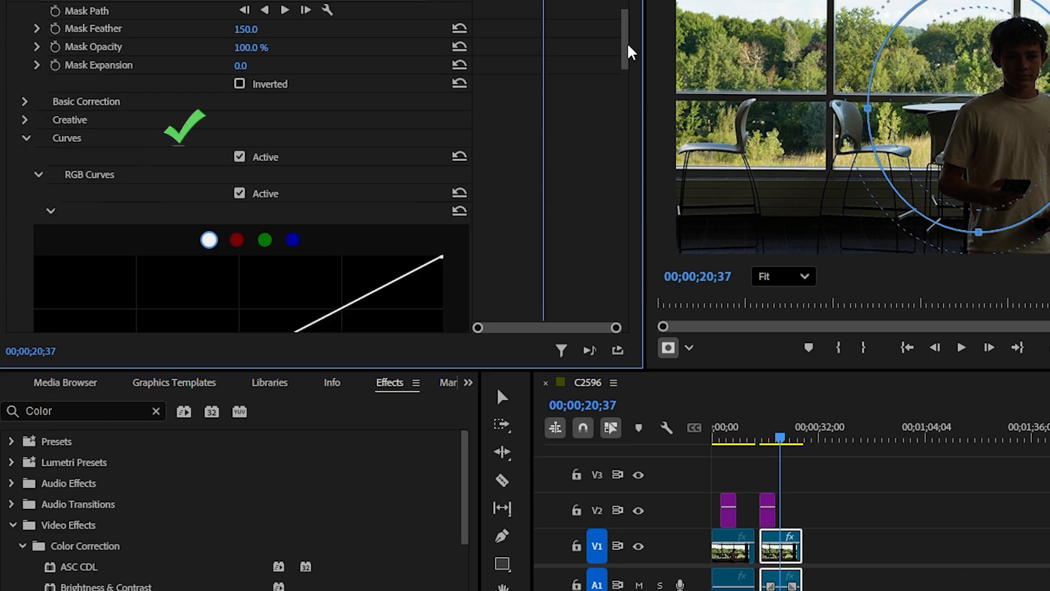
left_click_drag(628, 47, 628, 70)
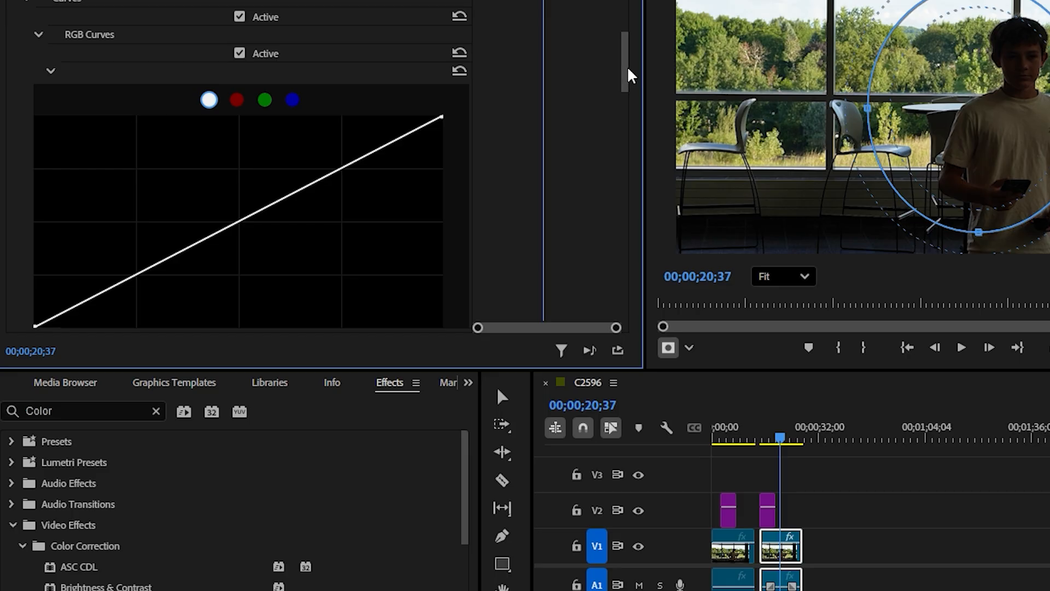
mouse_move(628, 75)
left_mouse_down()
mouse_move(628, 94)
mouse_move(627, 71)
left_mouse_up()
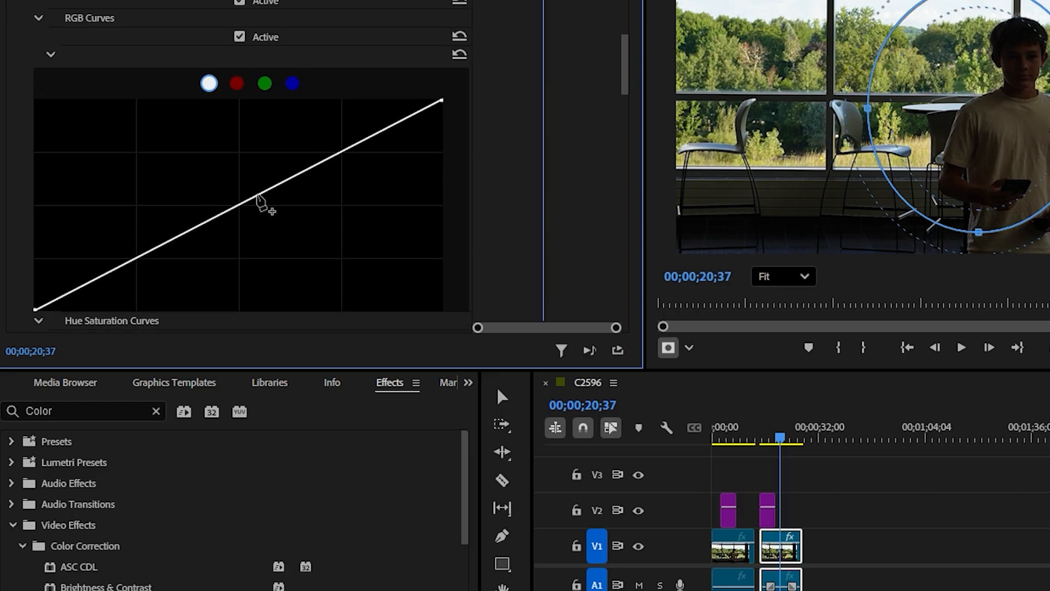
left_click_drag(258, 196, 254, 130)
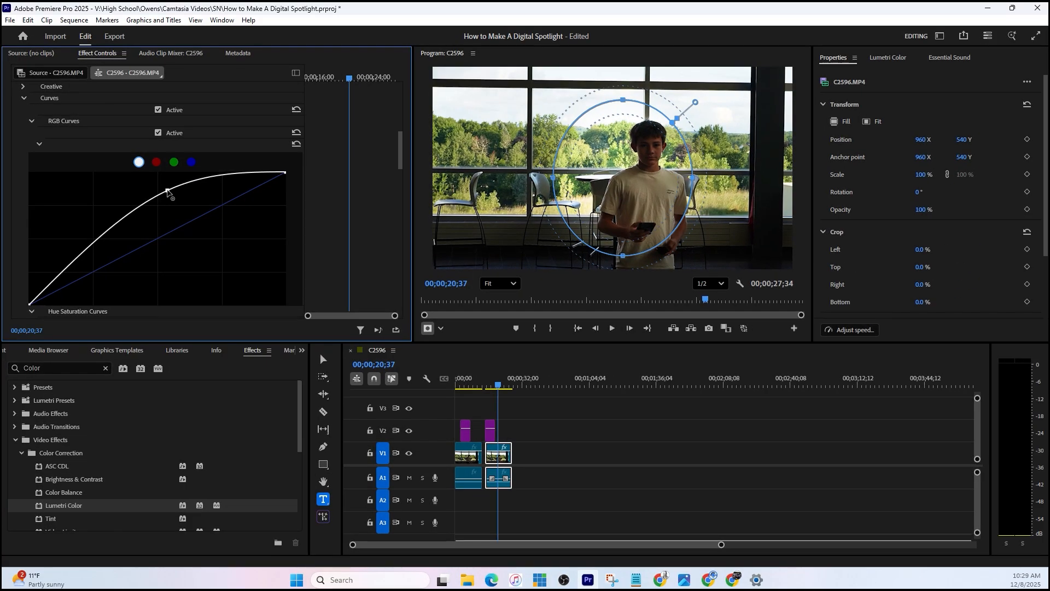
left_click_drag(167, 191, 142, 188)
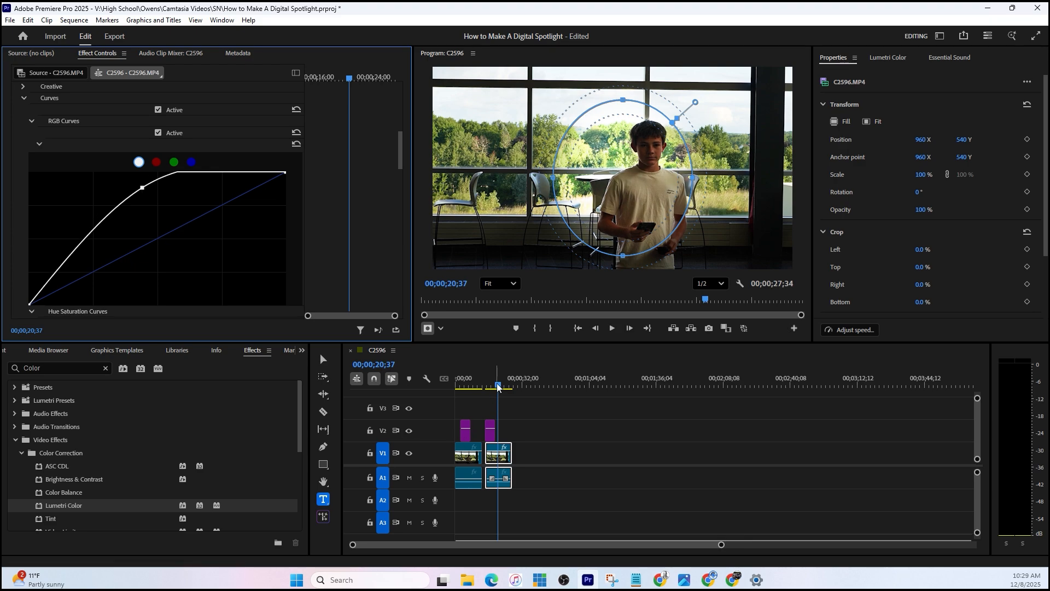
left_click_drag(492, 385, 477, 382)
key("space")
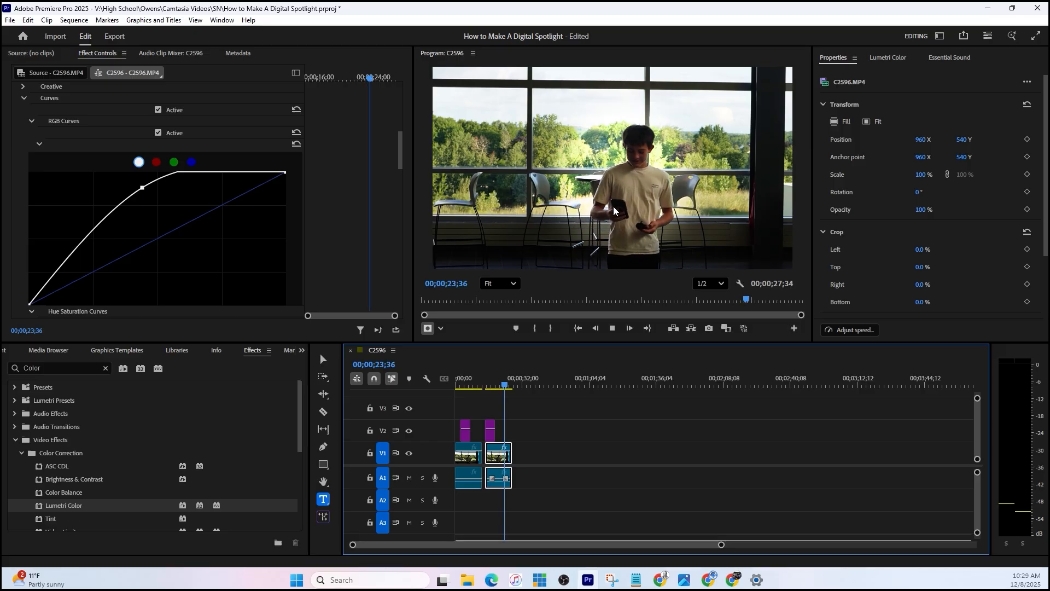
- Mark the sequence's Out point at the end of the second clip, at 00;00;26;53
left_click(510, 386)
left_click_drag(511, 388, 513, 387)
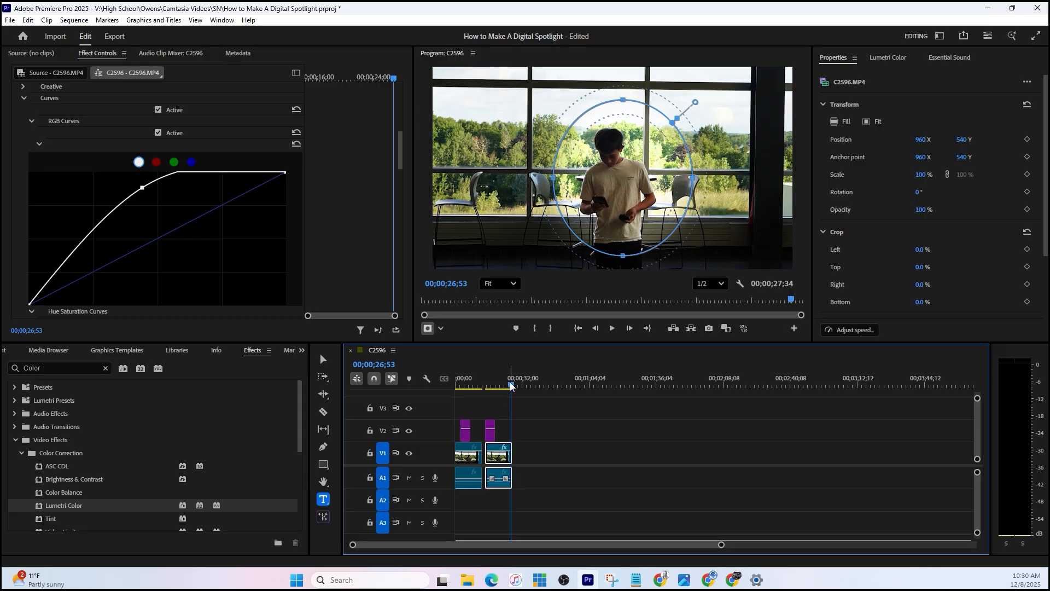
right_click(511, 388)
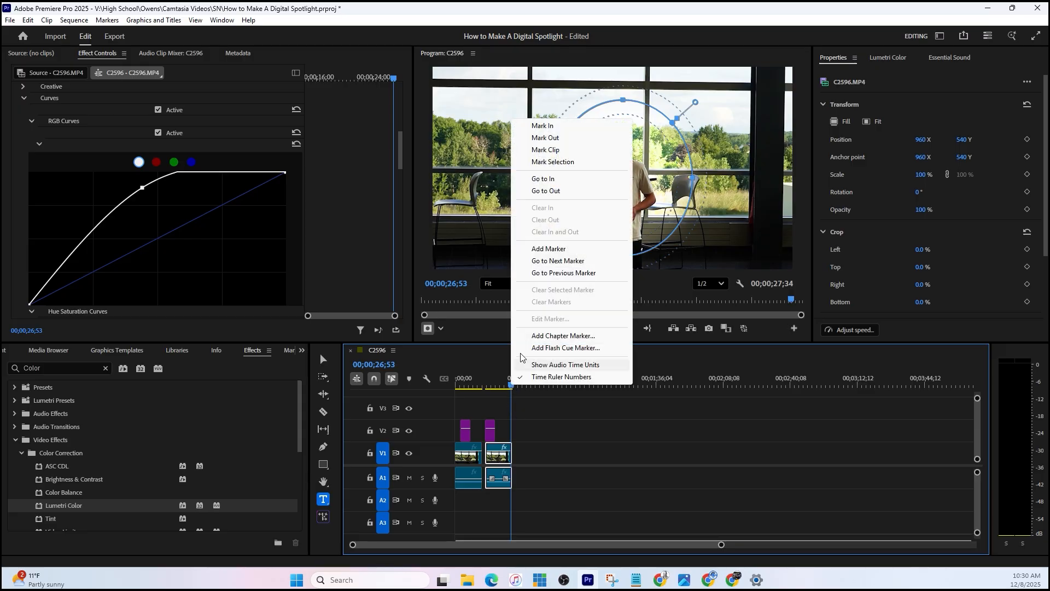
left_click(550, 139)
- Set up a media export of the marked range with the file name "Mr O Digital Spotlight Test"
left_click(114, 38)
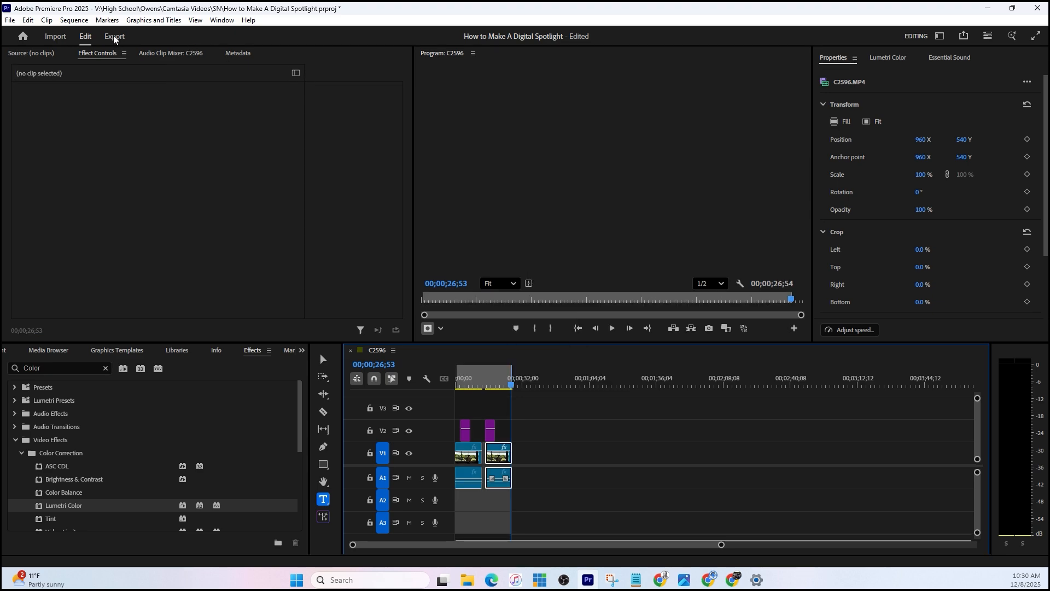
left_click_drag(290, 88, 218, 77)
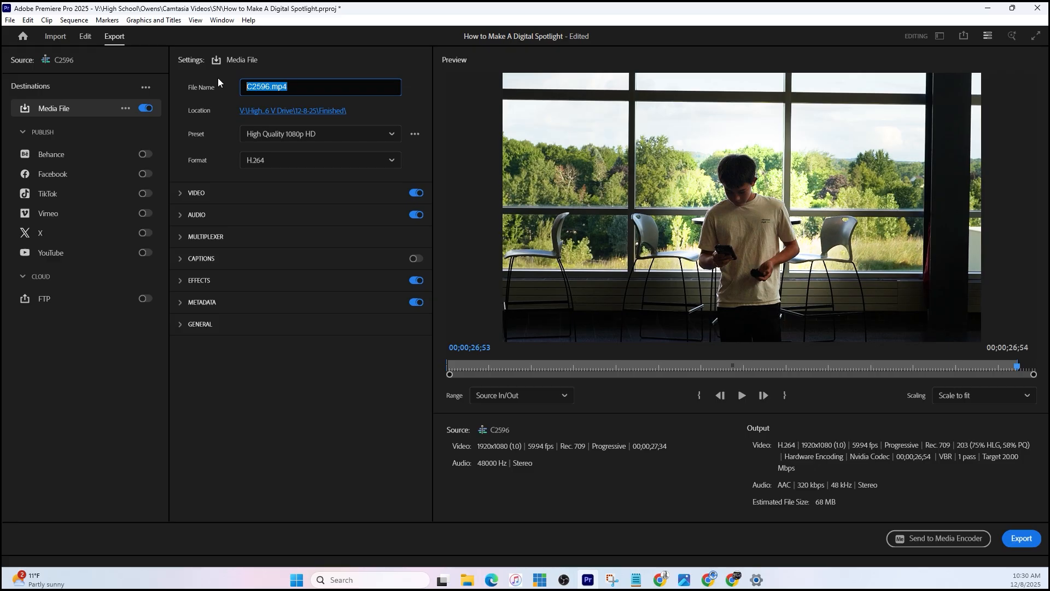
type("Mr O Digital Spotlight Test")
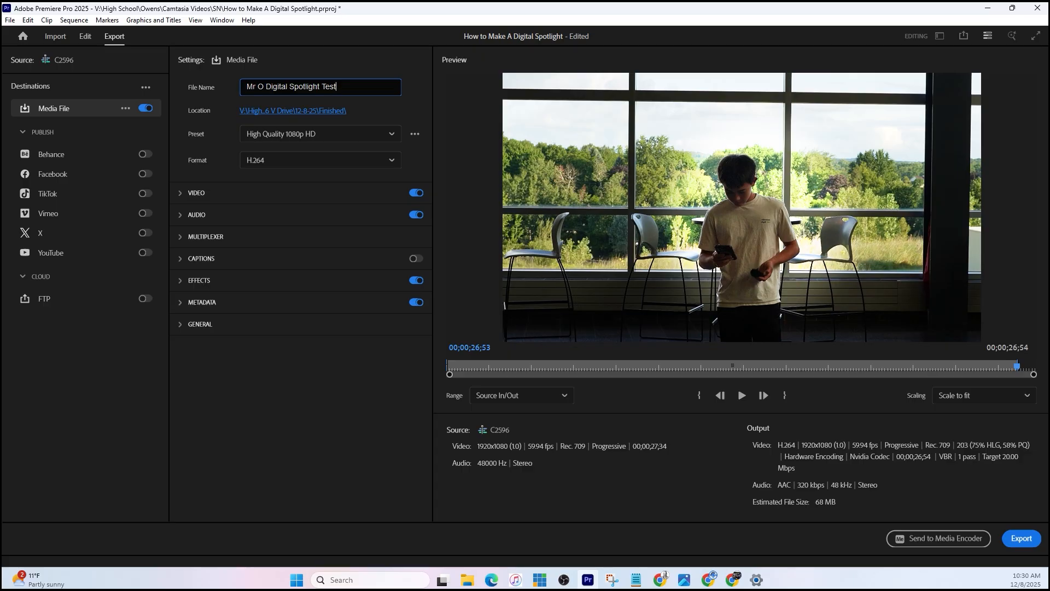
- Set the export location to the Documents folder and export the video
left_click(299, 112)
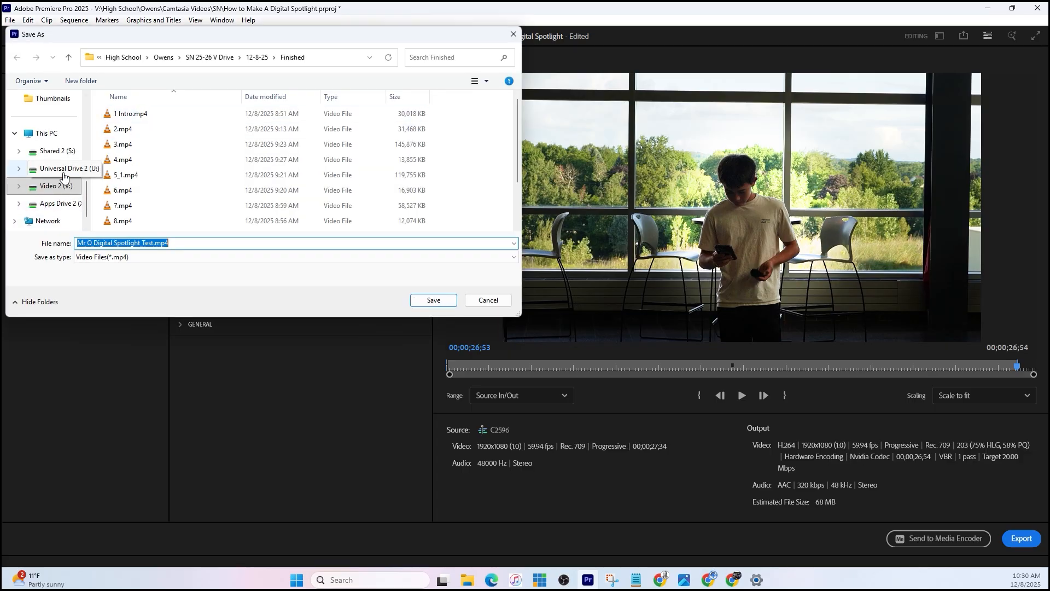
scroll(82, 181, "up", 5)
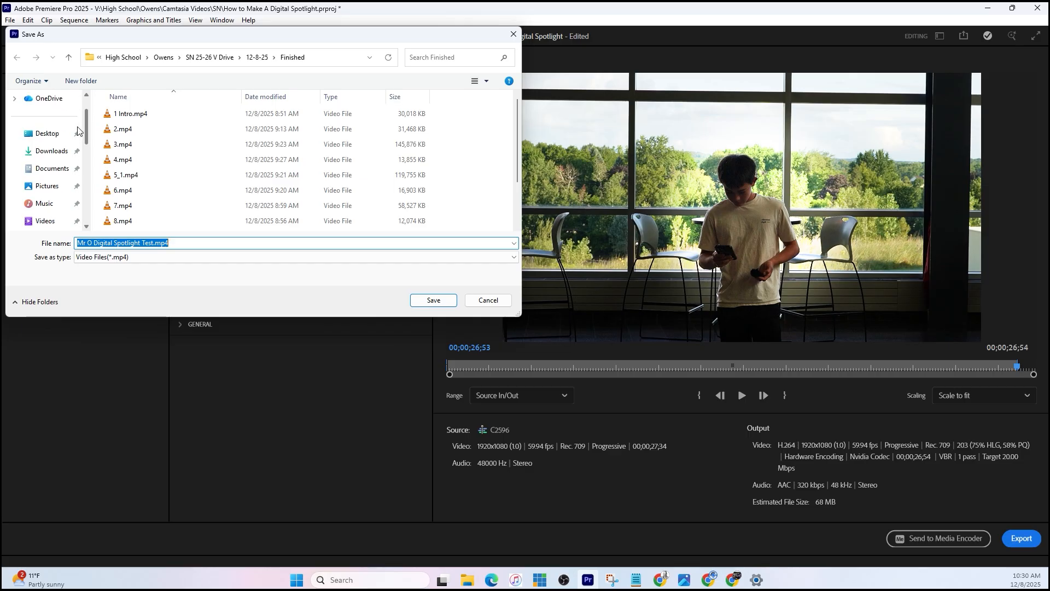
left_click(51, 170)
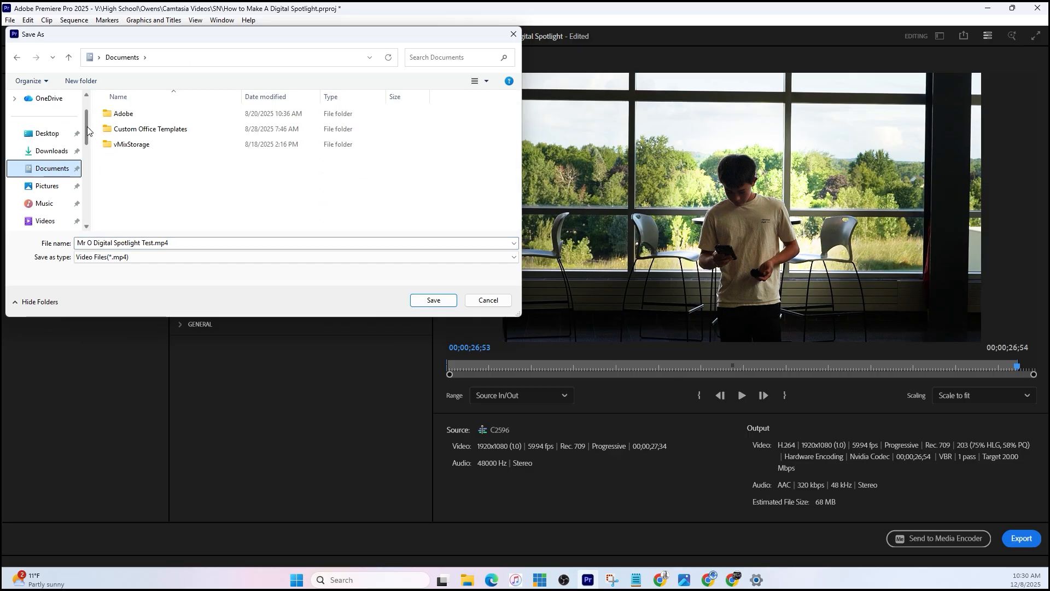
key("Return")
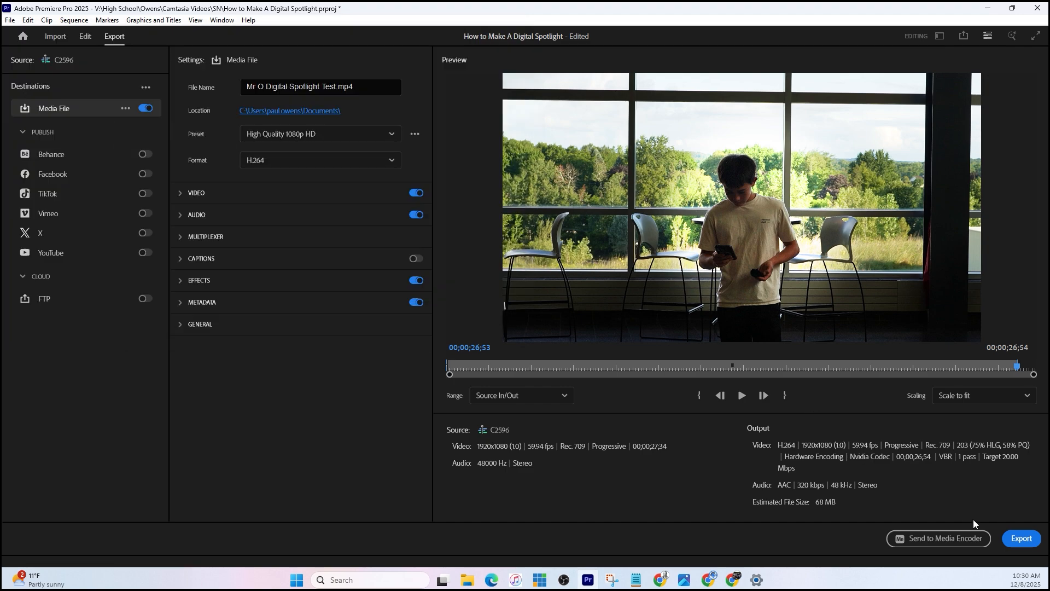
left_click(1021, 538)
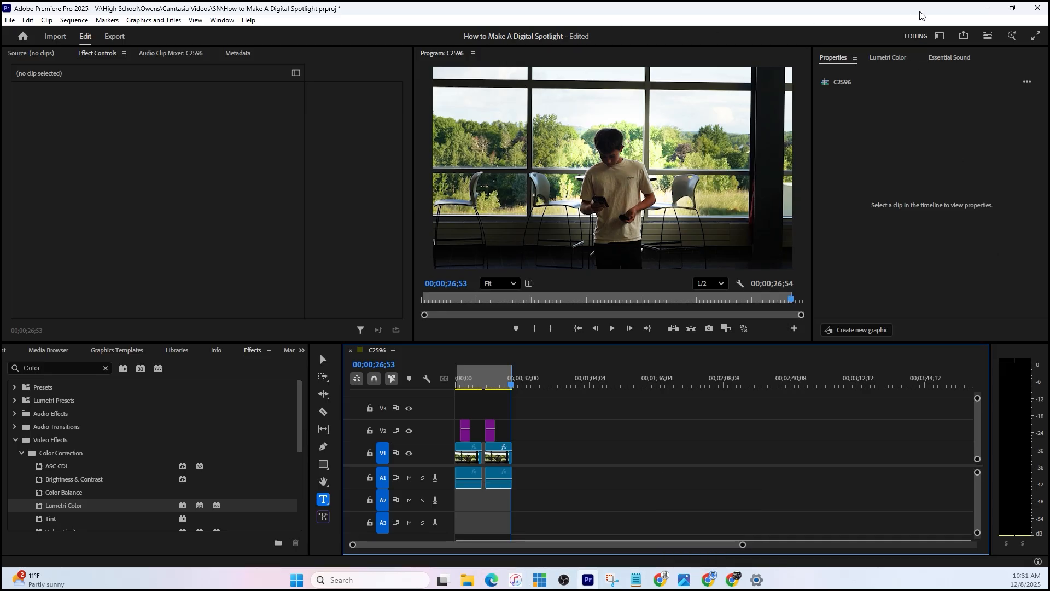
- Close Premiere Pro, saving the changes to the project
left_click(1038, 12)
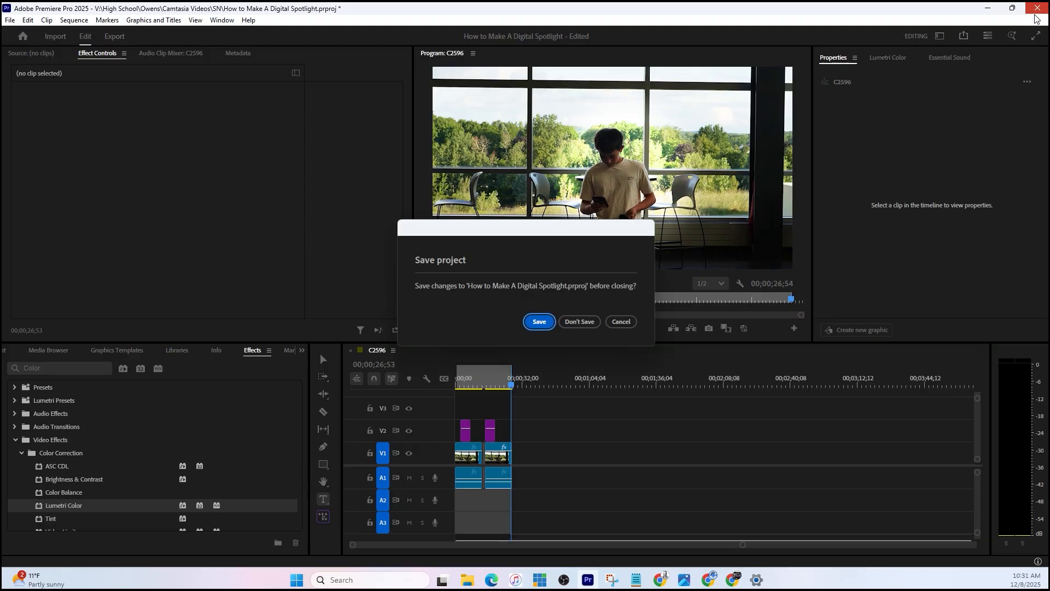
left_click(536, 320)
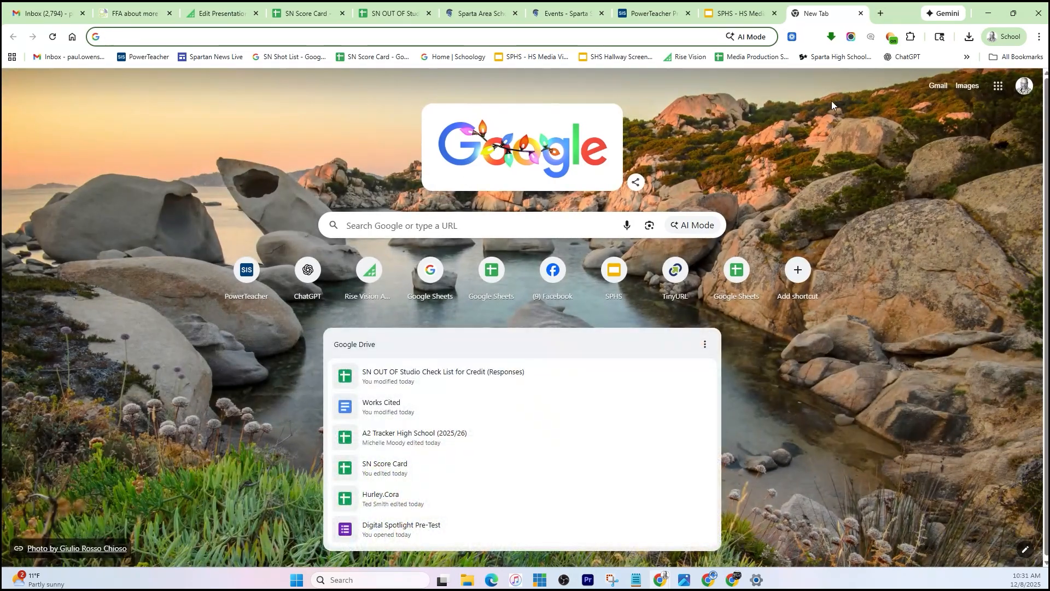
- Switch to Chrome, open Google Drive and go to the Help Videos folder inside Videos > SN
left_click(998, 86)
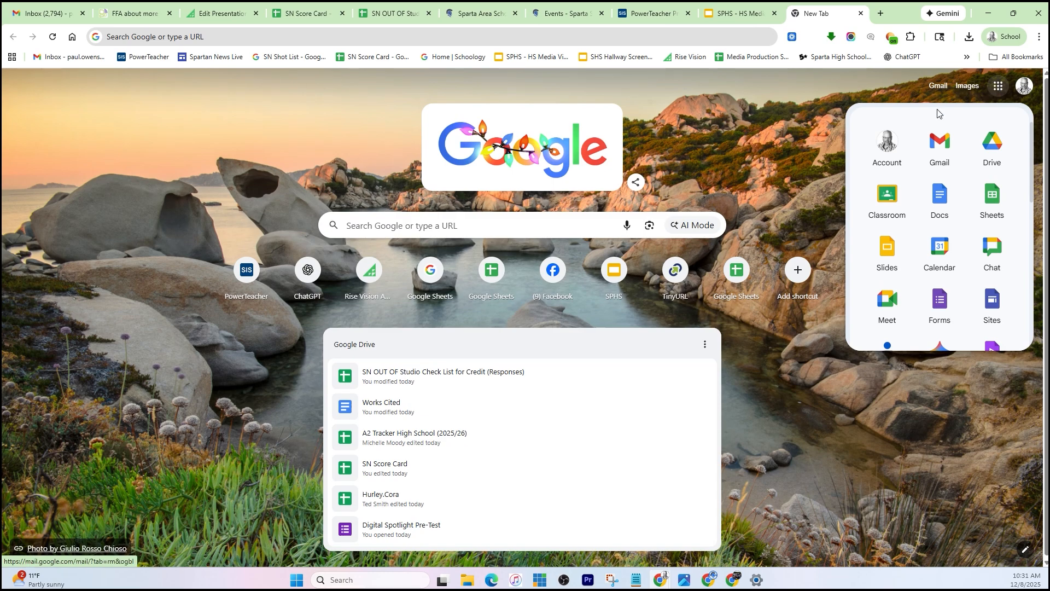
left_click(992, 145)
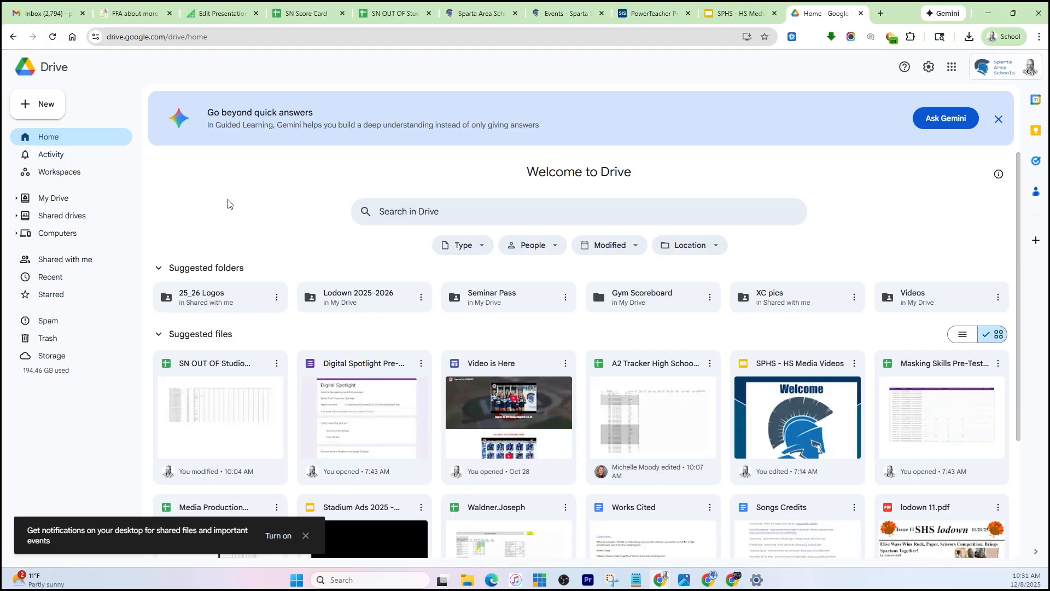
left_click(942, 298)
double_click(938, 298)
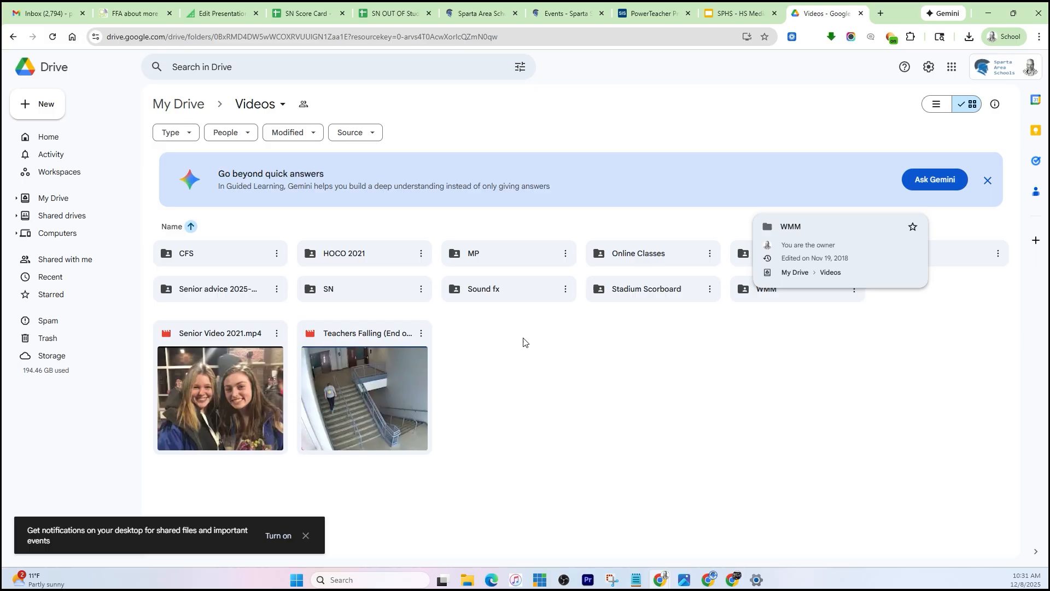
left_click(374, 291)
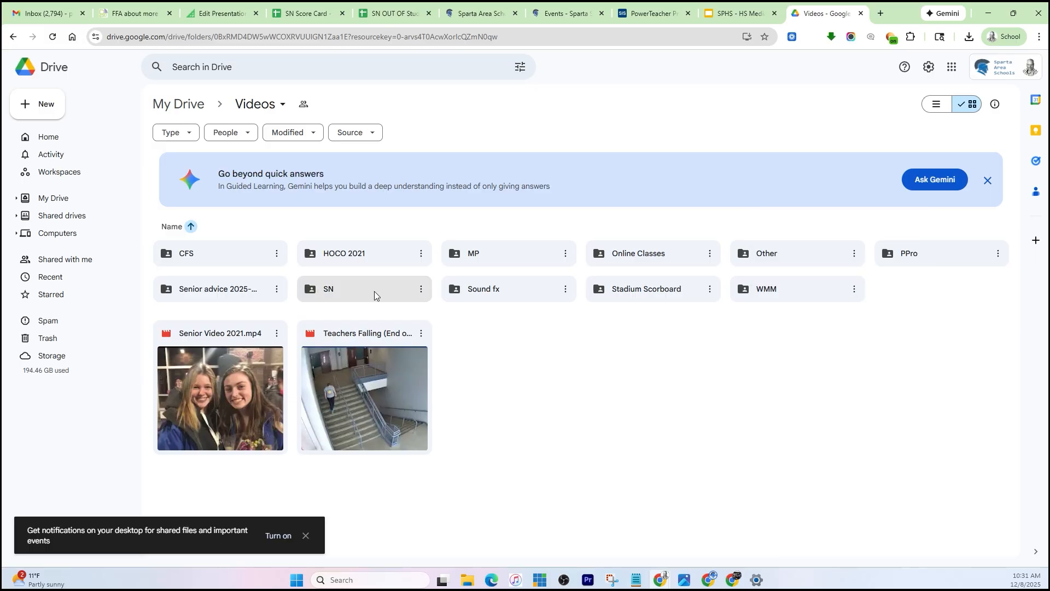
double_click(369, 290)
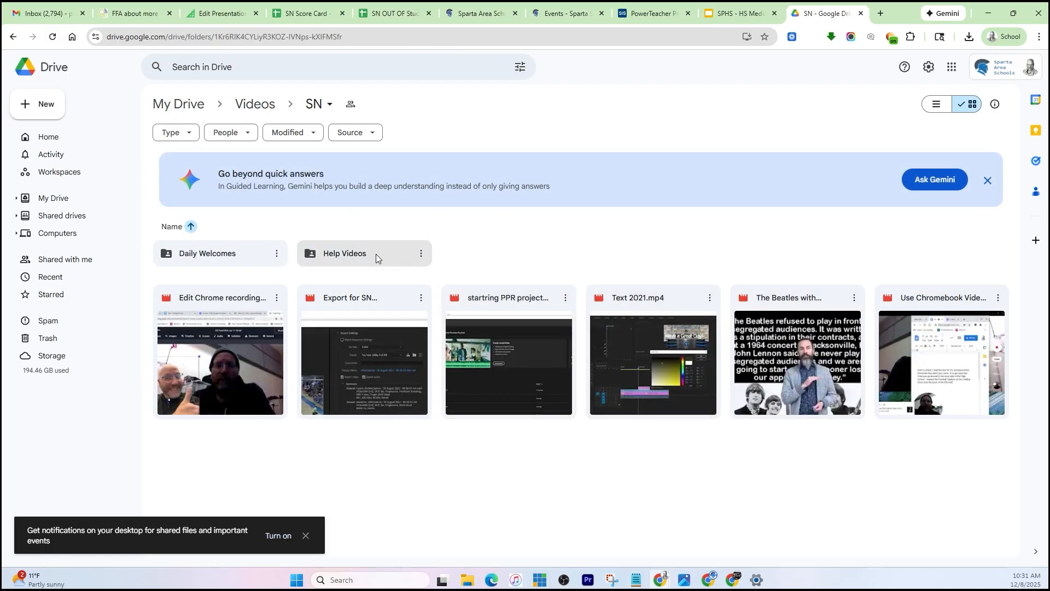
double_click(346, 259)
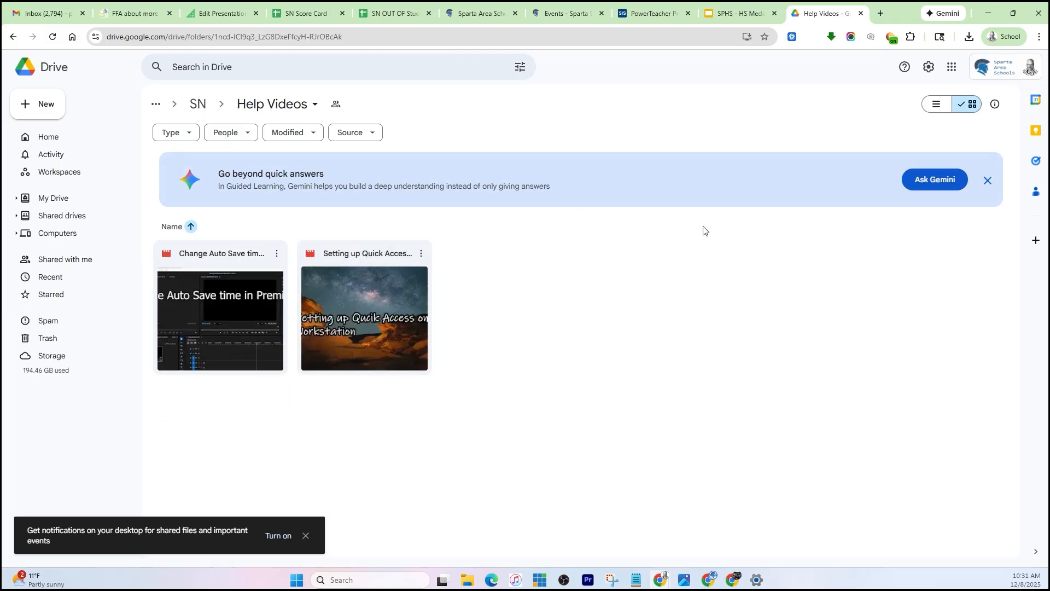
- Upload "Mr O Digital Spotlight Test.mp4" from the Documents folder to the Help Videos folder
left_click(47, 110)
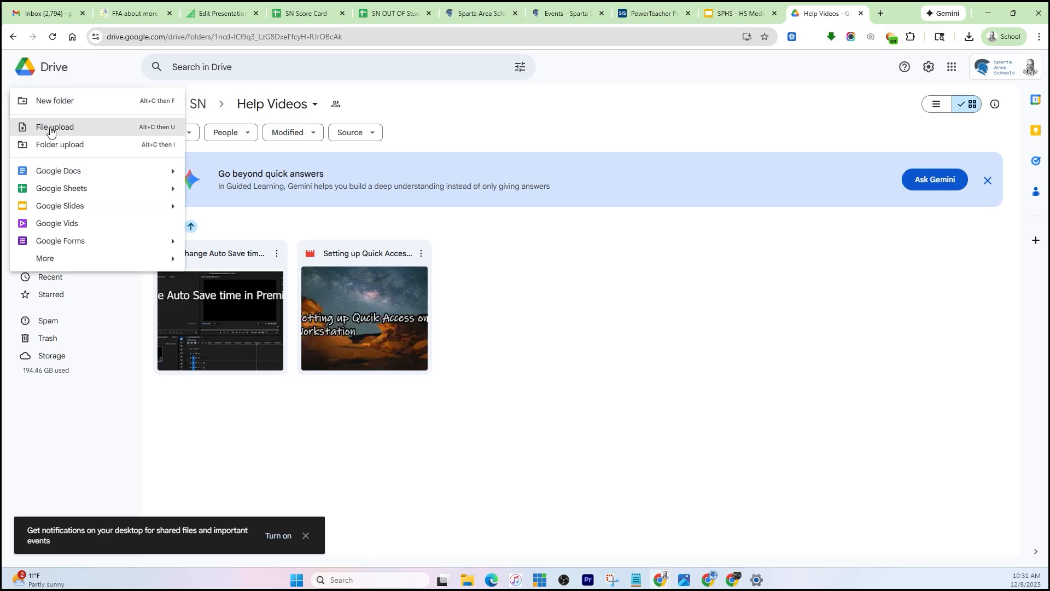
left_click(51, 129)
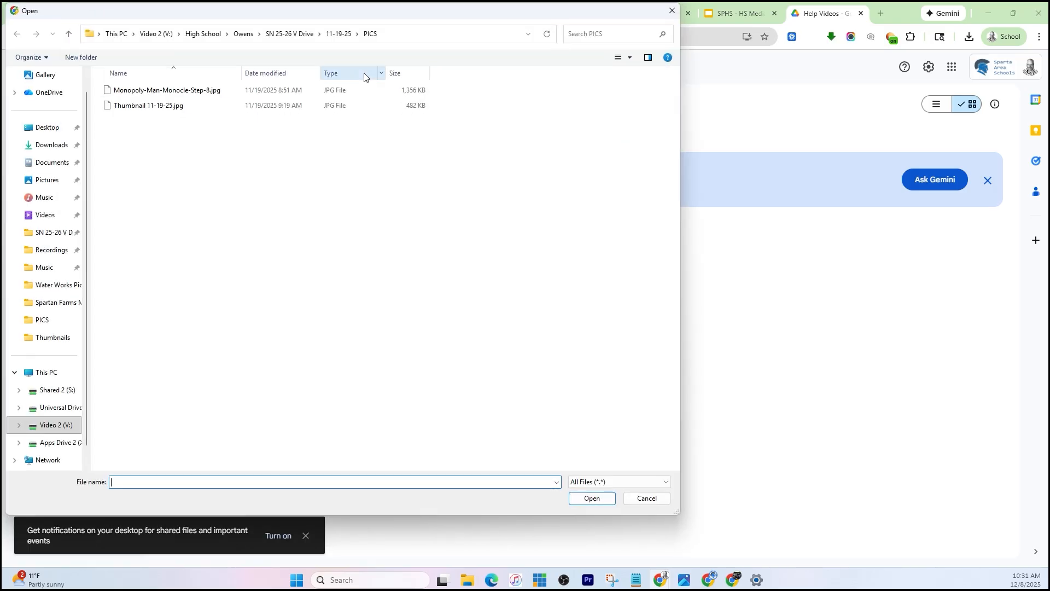
left_click(59, 163)
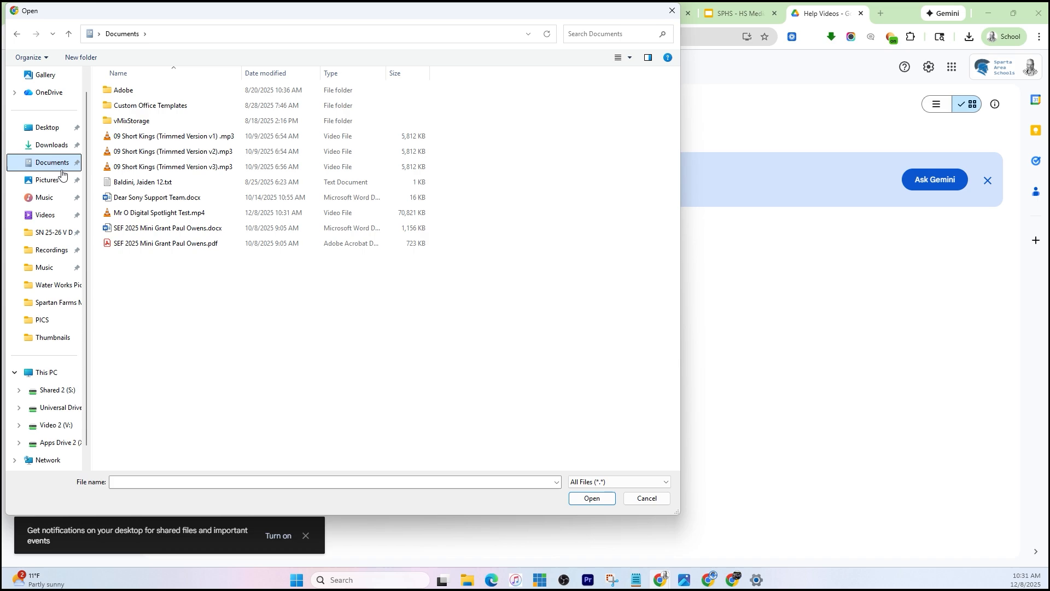
left_click(151, 219)
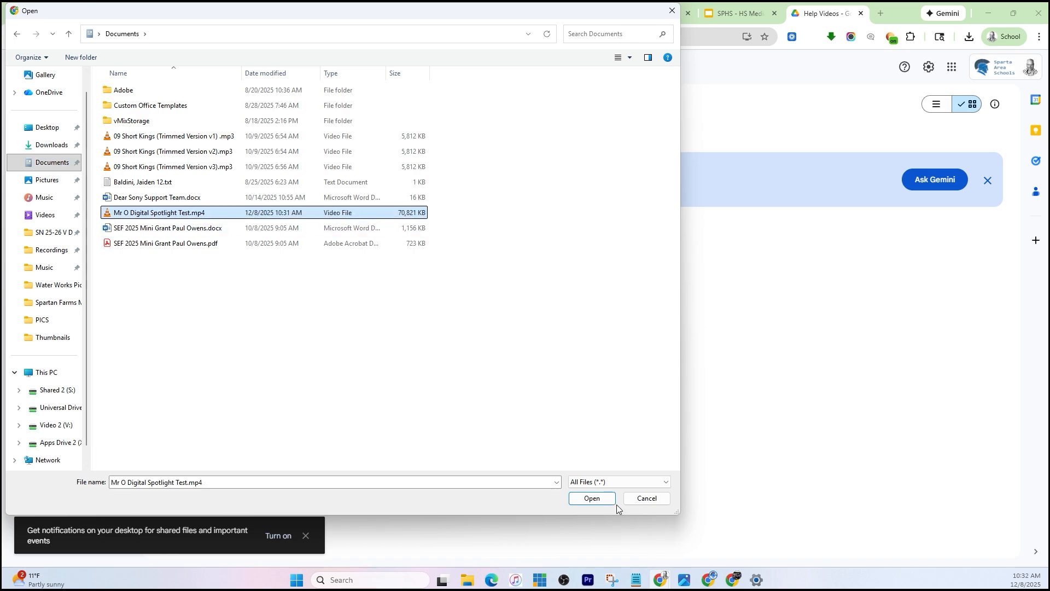
left_click(594, 499)
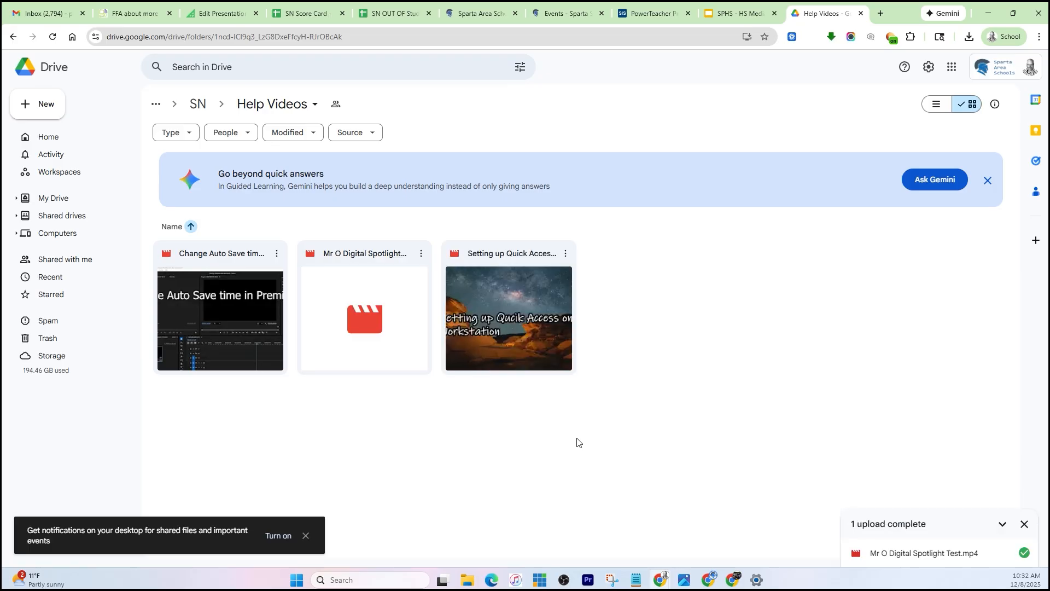
- Check in the uploaded video's sharing settings that general access is Sparta Schools with the Viewer role
left_click(349, 278)
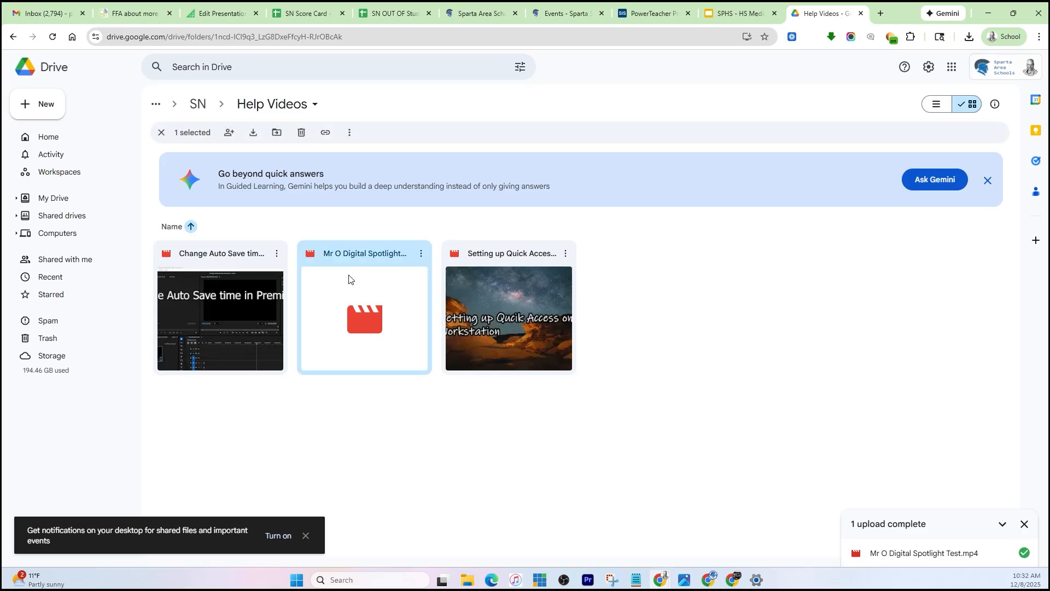
left_click(419, 254)
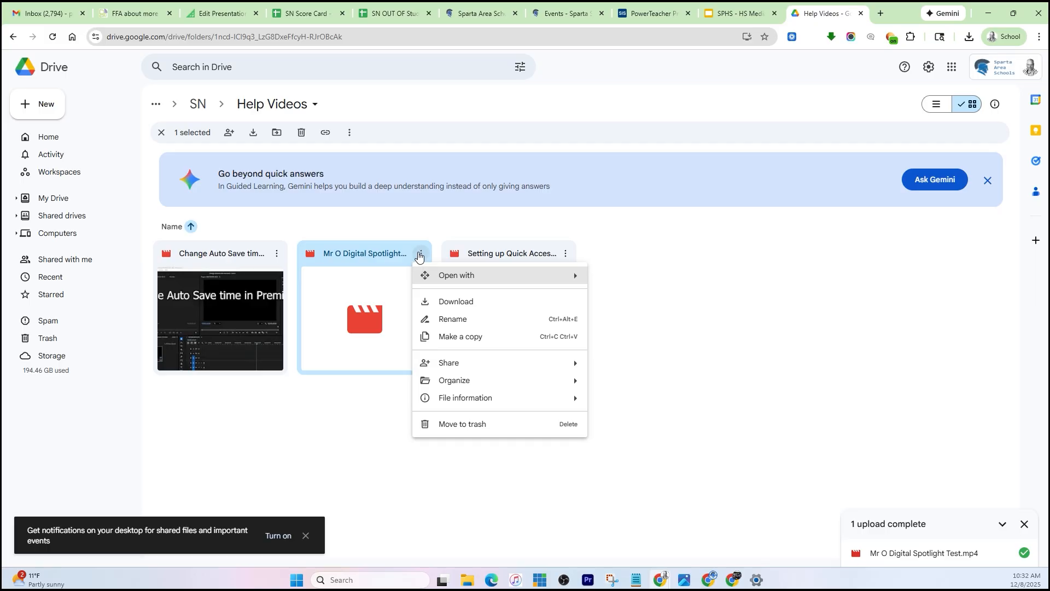
mouse_move(450, 368)
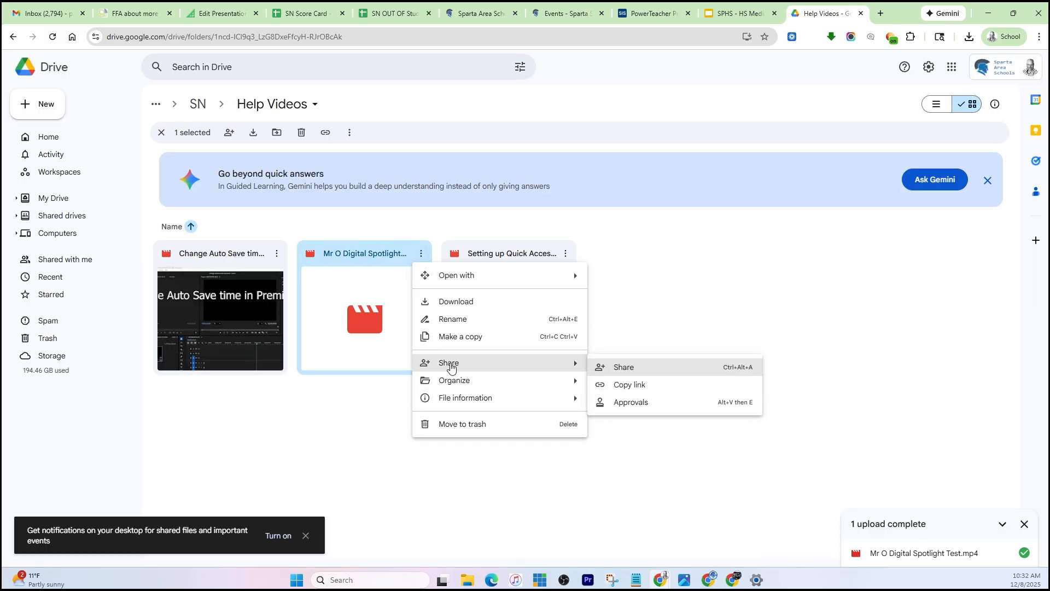
left_click(632, 370)
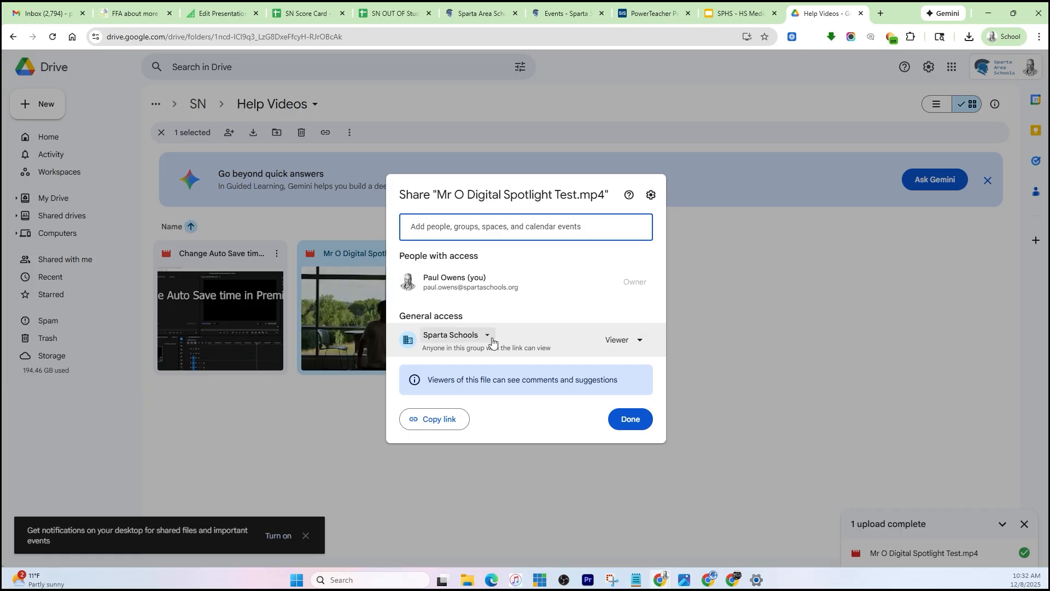
left_click(487, 338)
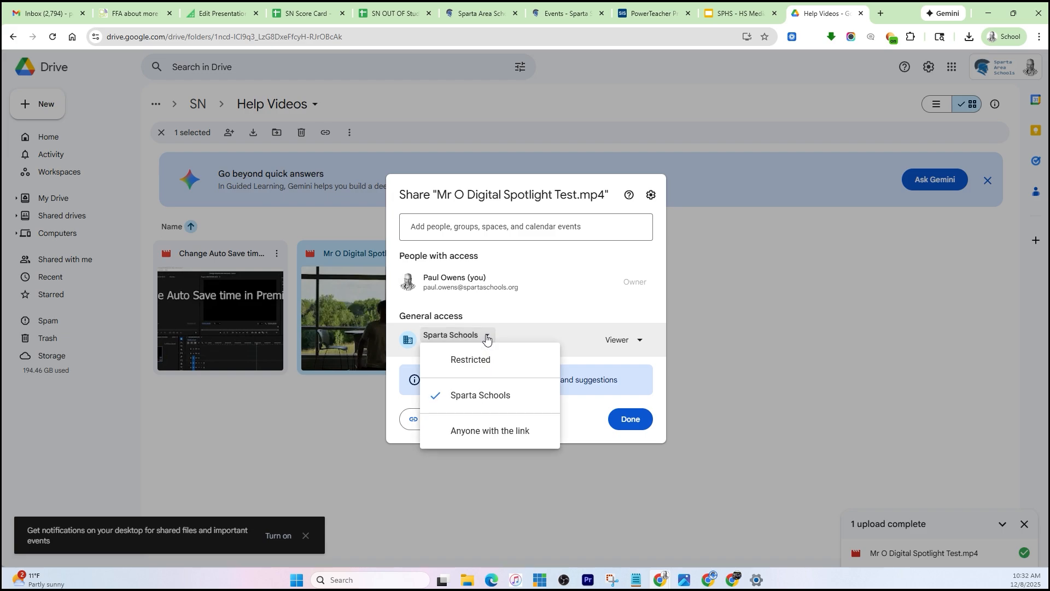
left_click(487, 338)
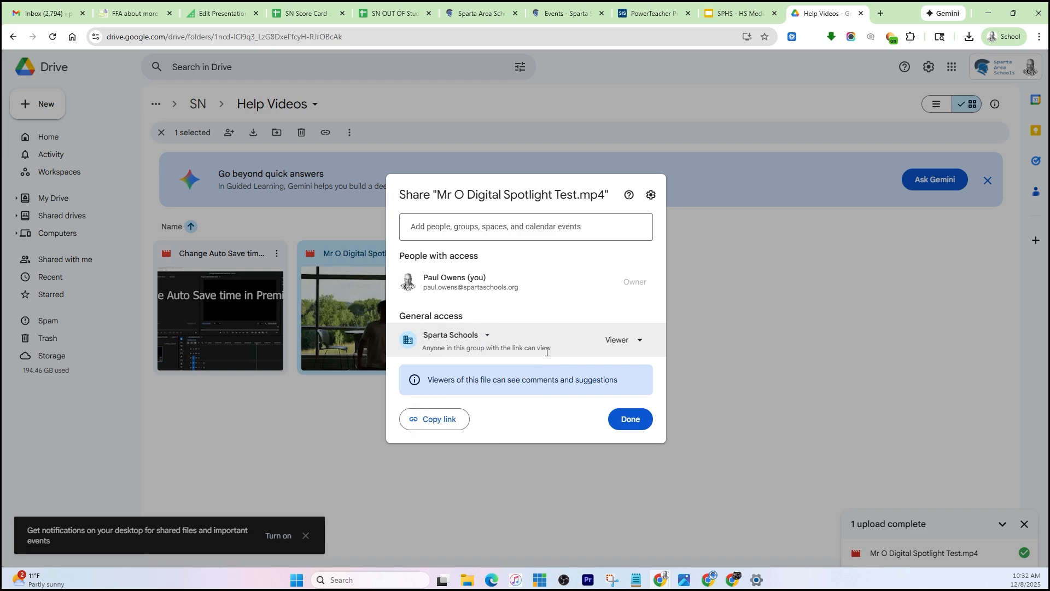
left_click(630, 420)
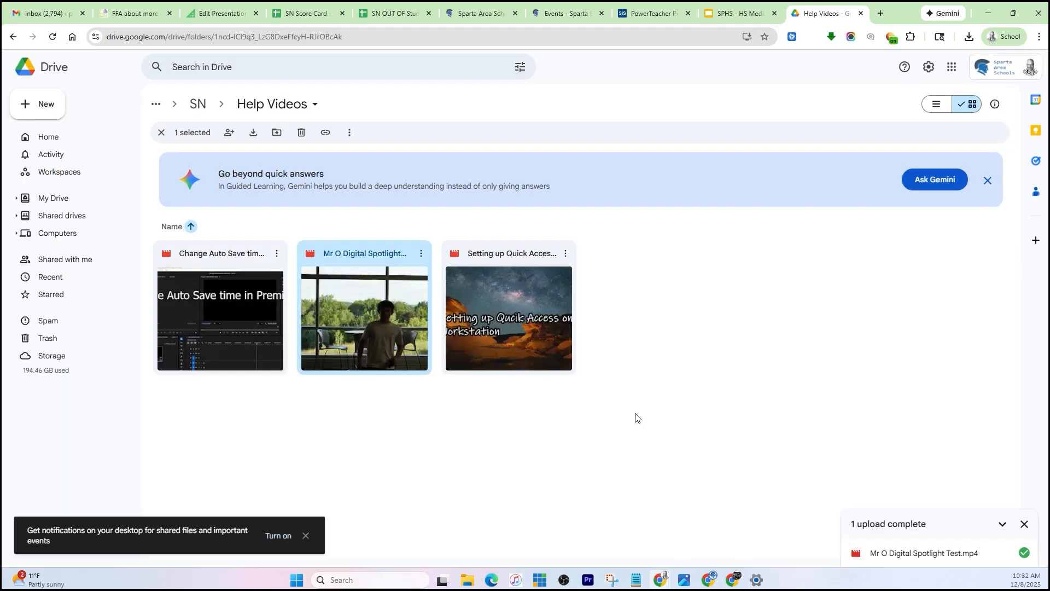
- Copy the uploaded video's share link and paste it into the "Paste URL Here" answer of the Digital Spotlight form
left_click(421, 254)
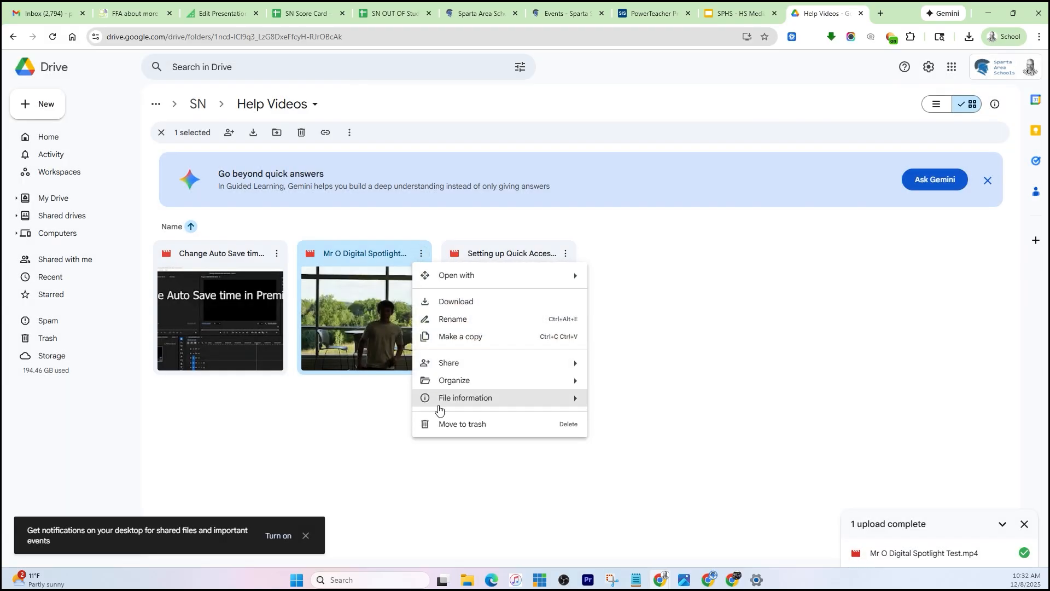
mouse_move(466, 368)
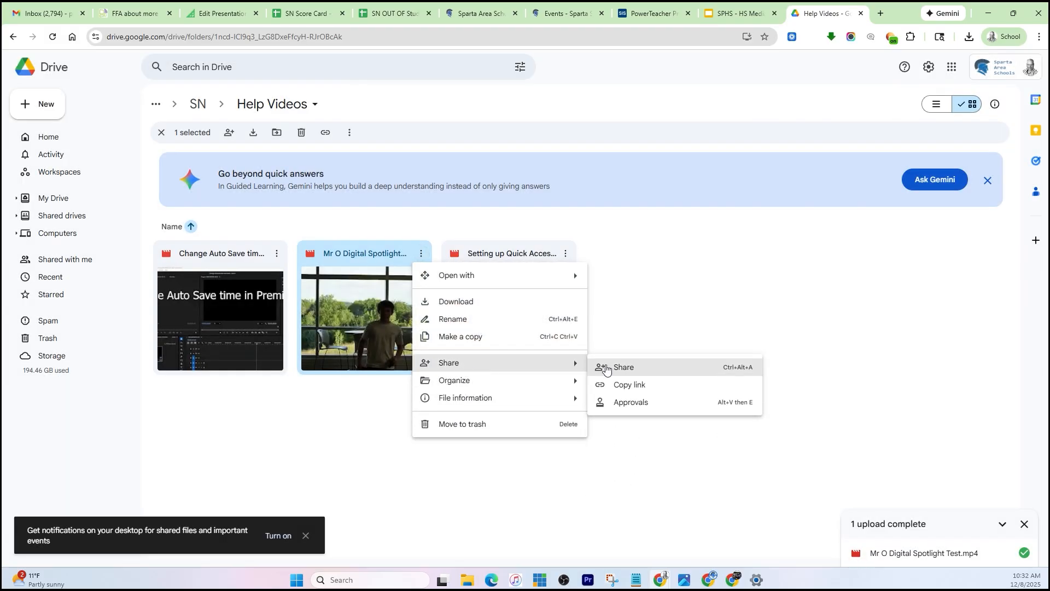
left_click(630, 386)
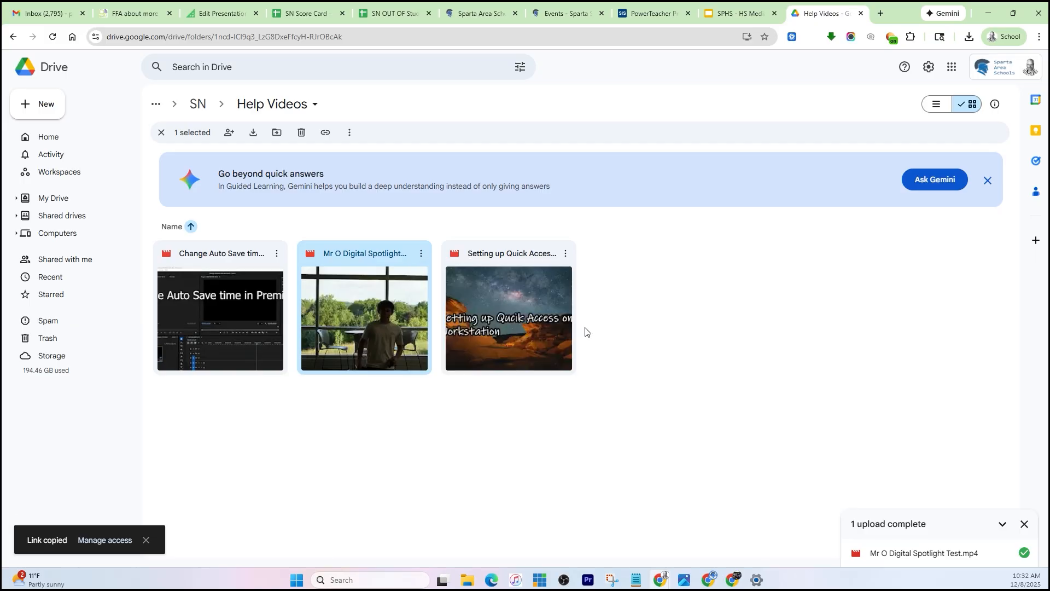
key("ctrl+t")
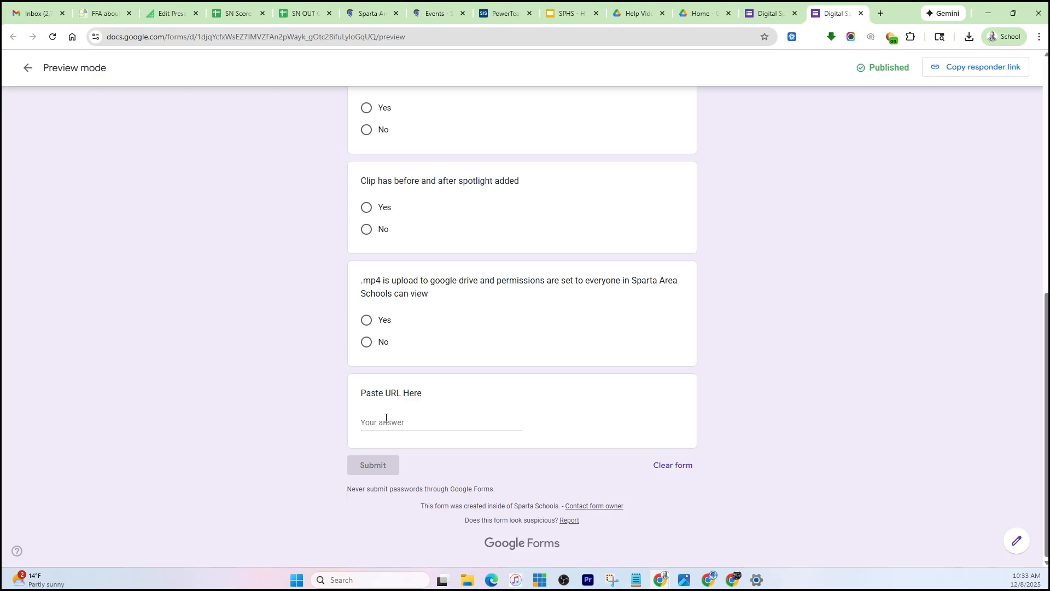
left_click(383, 420)
key("ctrl+v")
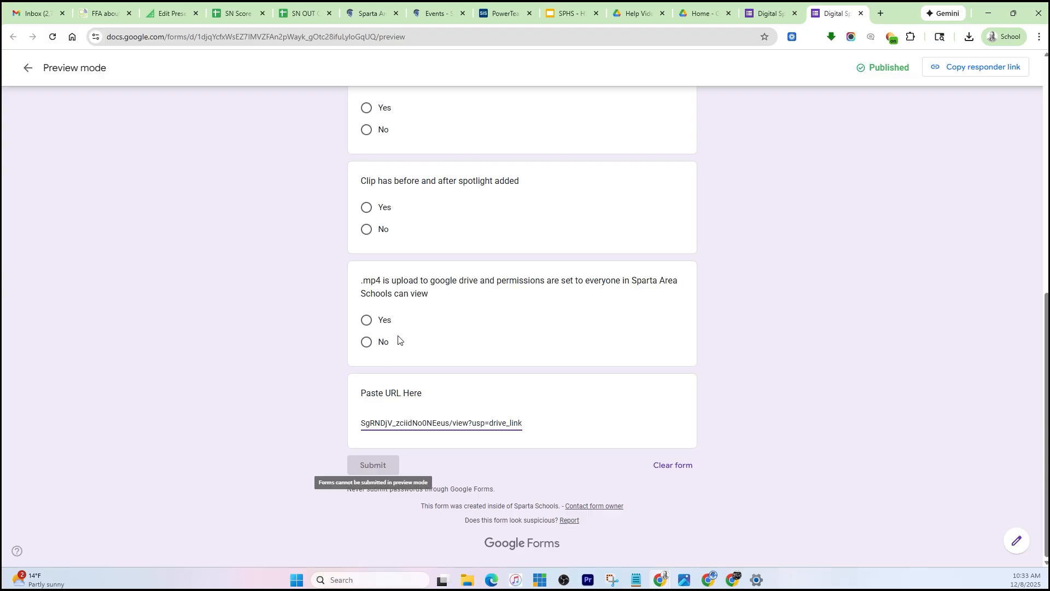
- Choose to record the account's e-mail with the form response and answer the skill question with "I have the skill"
scroll(400, 305, "up", 8)
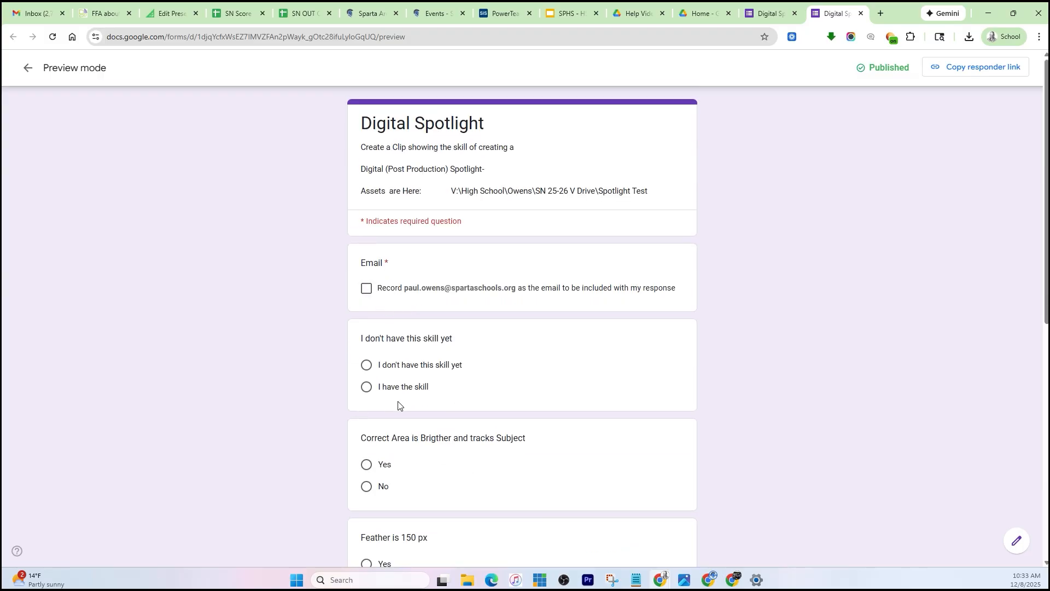
left_click(366, 290)
left_click(366, 387)
- Answer Yes to the form's questions on brighter tracked area, 150 px feather, before-and-after spotlight, and Drive upload with permissions
scroll(450, 396, "down", 4)
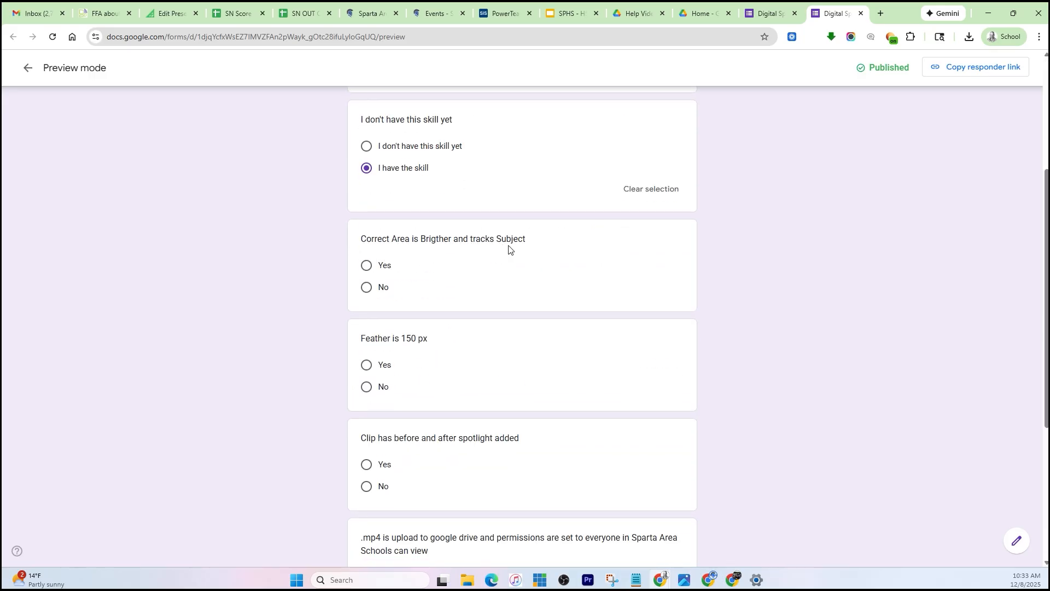
left_click(366, 266)
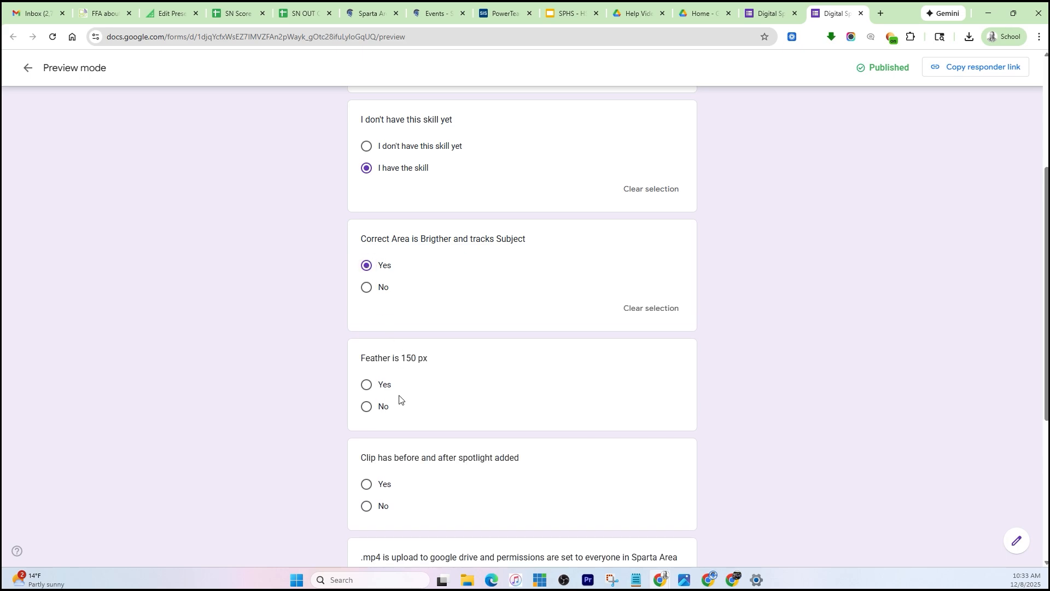
left_click(366, 385)
scroll(473, 344, "down", 4)
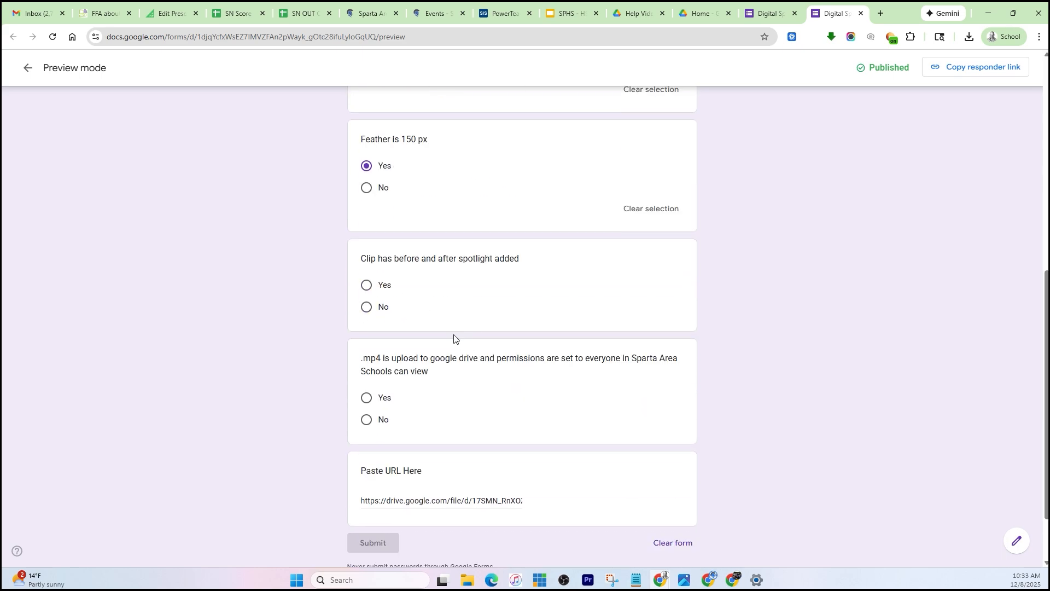
left_click(367, 285)
scroll(465, 348, "down", 2)
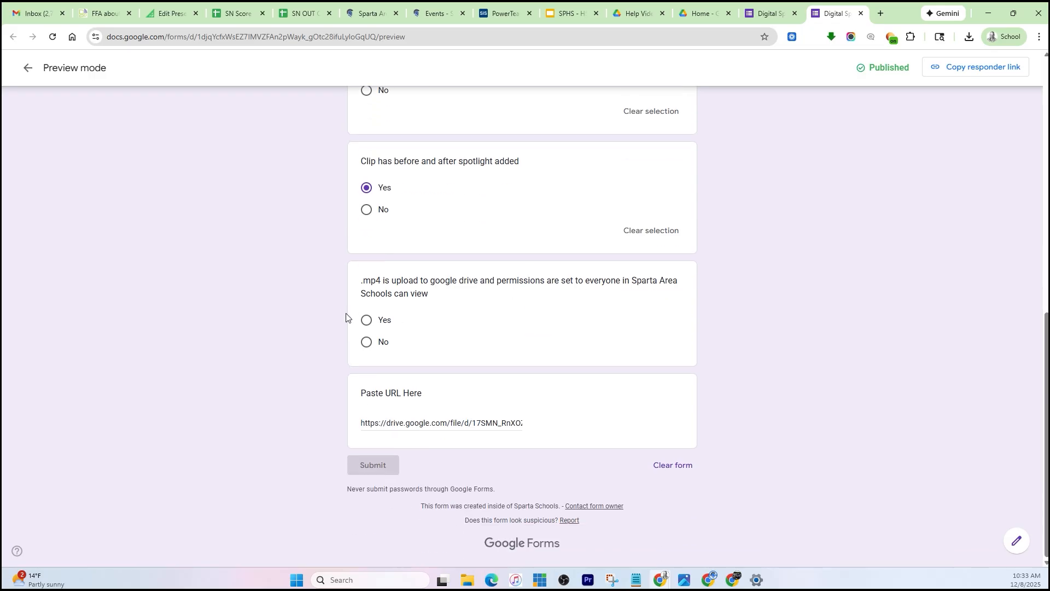
left_click(366, 320)
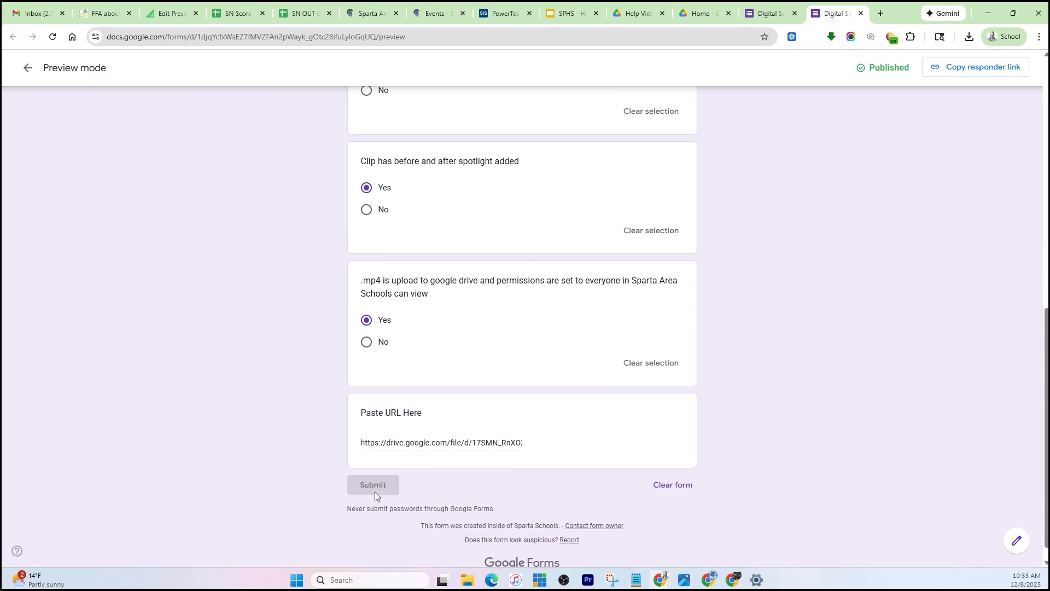
scroll(402, 366, "up", 10)
scroll(407, 405, "down", 10)
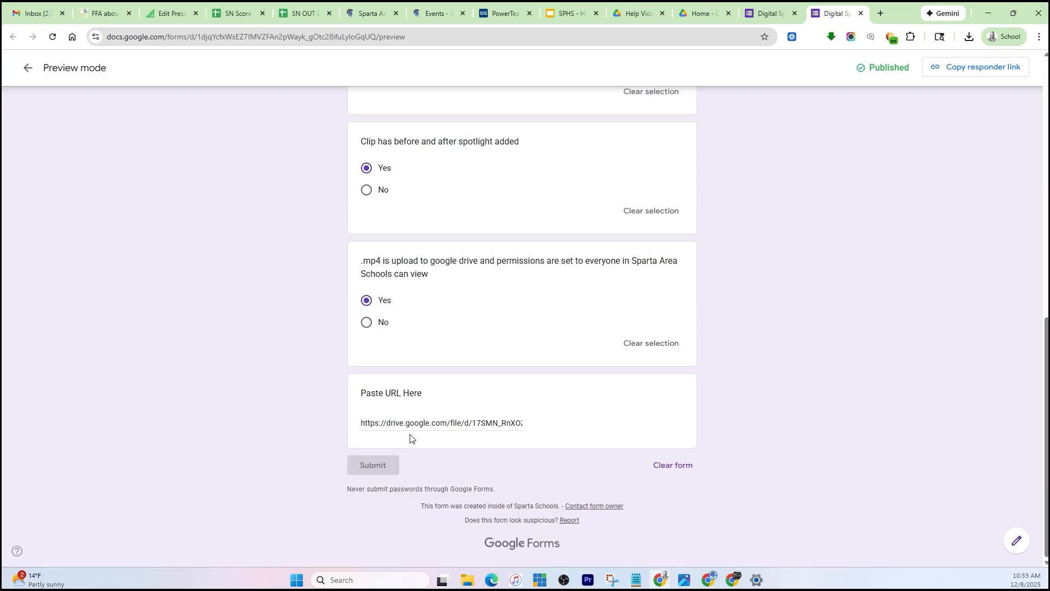